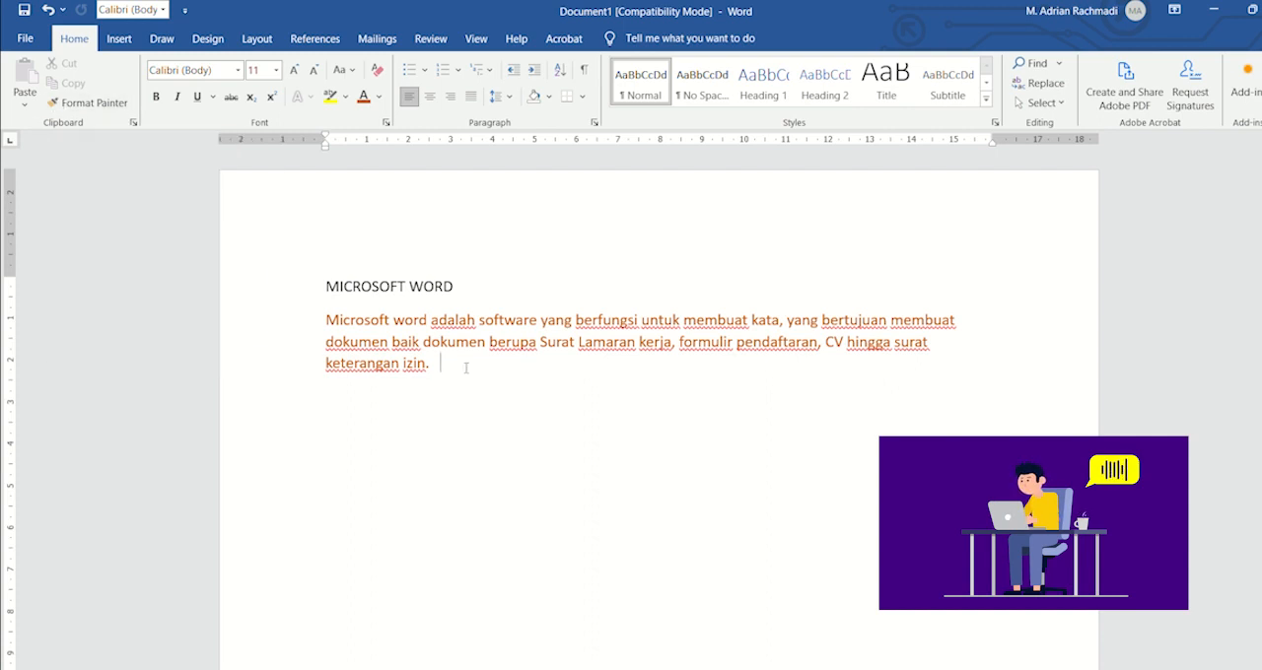
Step: Cut the orange paragraph under the MICROSOFT WORD heading and paste it back in place as text only
drag(436, 362, 335, 321)
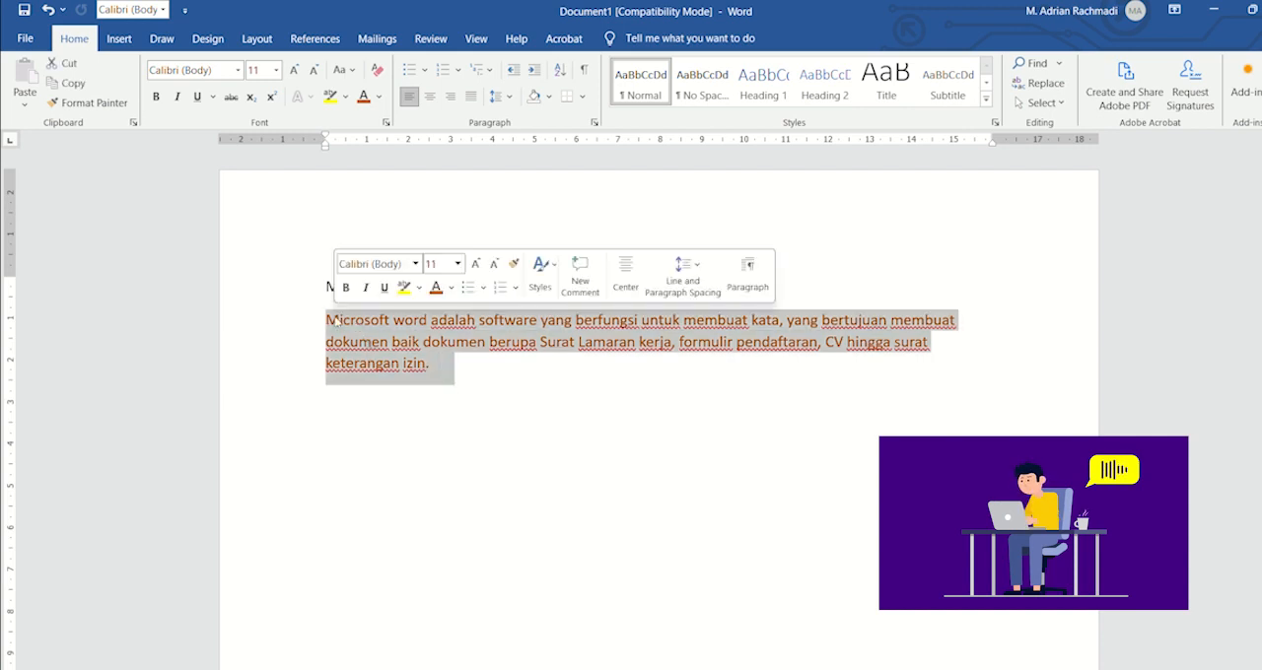
click(64, 63)
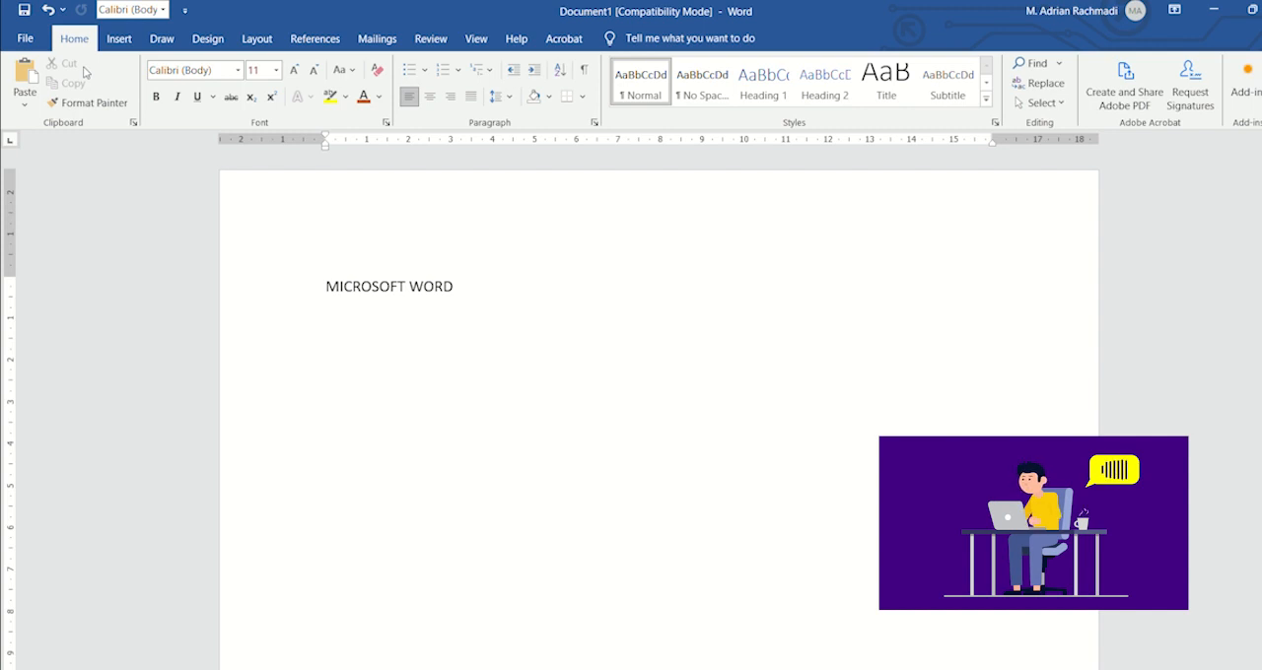
click(26, 103)
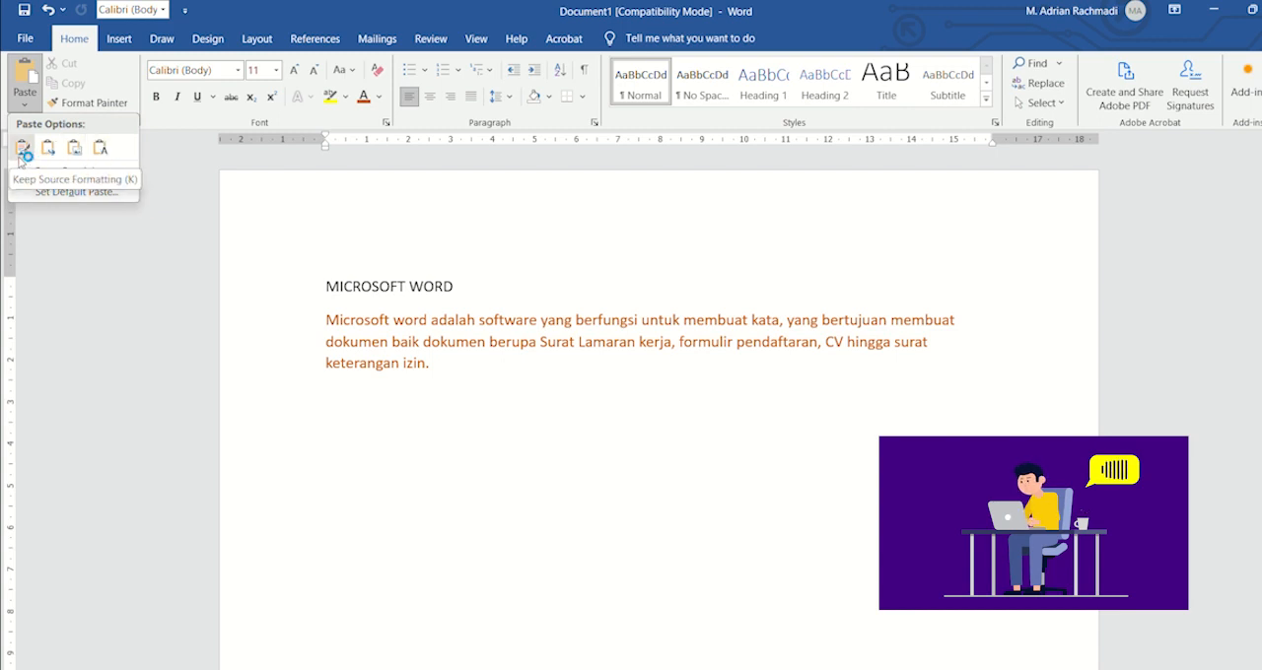
click(103, 150)
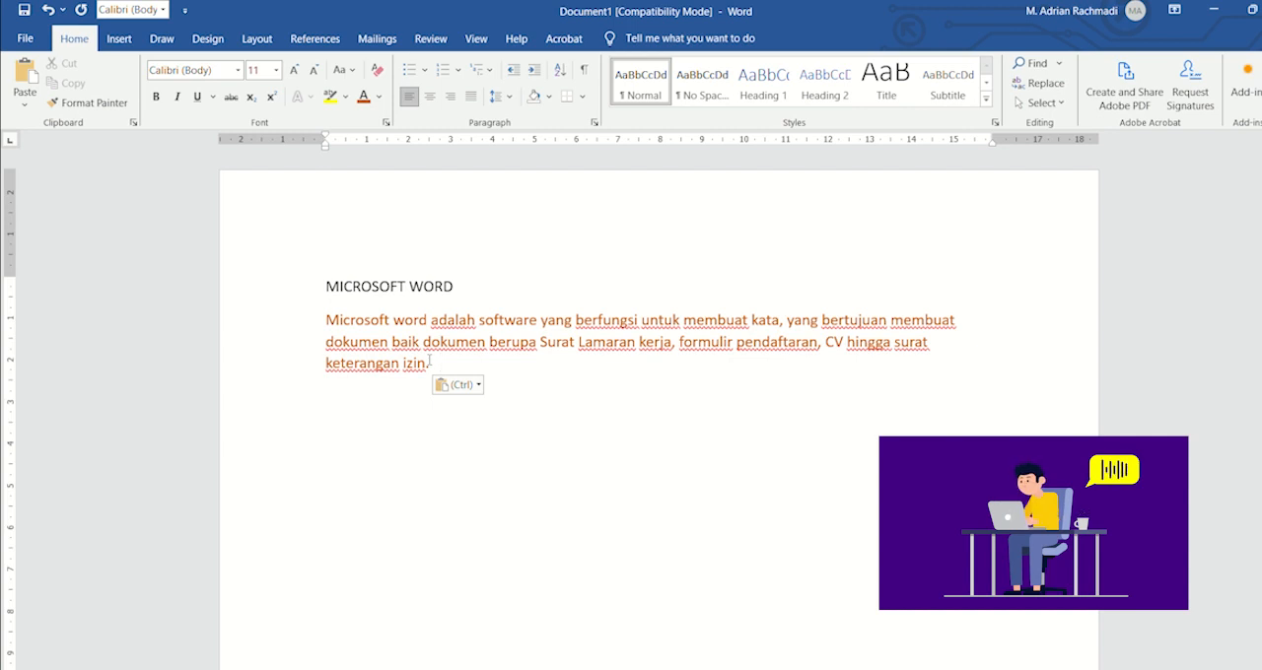
Step: Duplicate the MICROSOFT WORD heading and its paragraph below the original, leaving a blank line between and pasting the copy as text only
drag(434, 367, 327, 314)
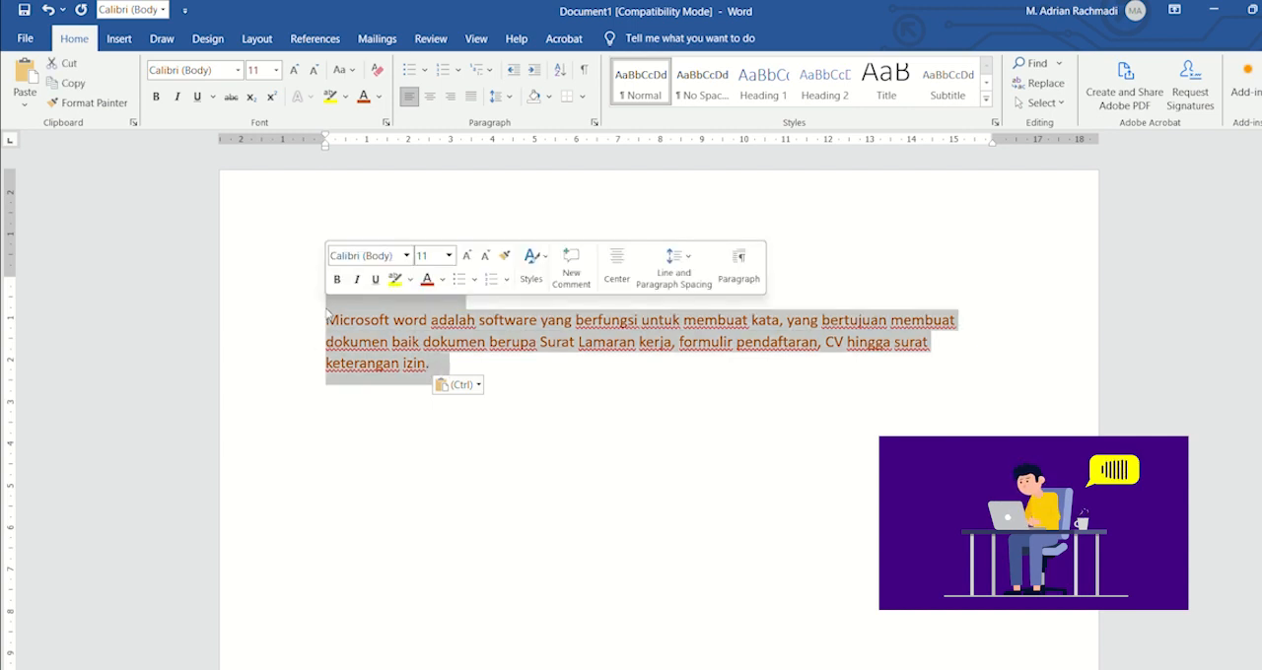
click(75, 84)
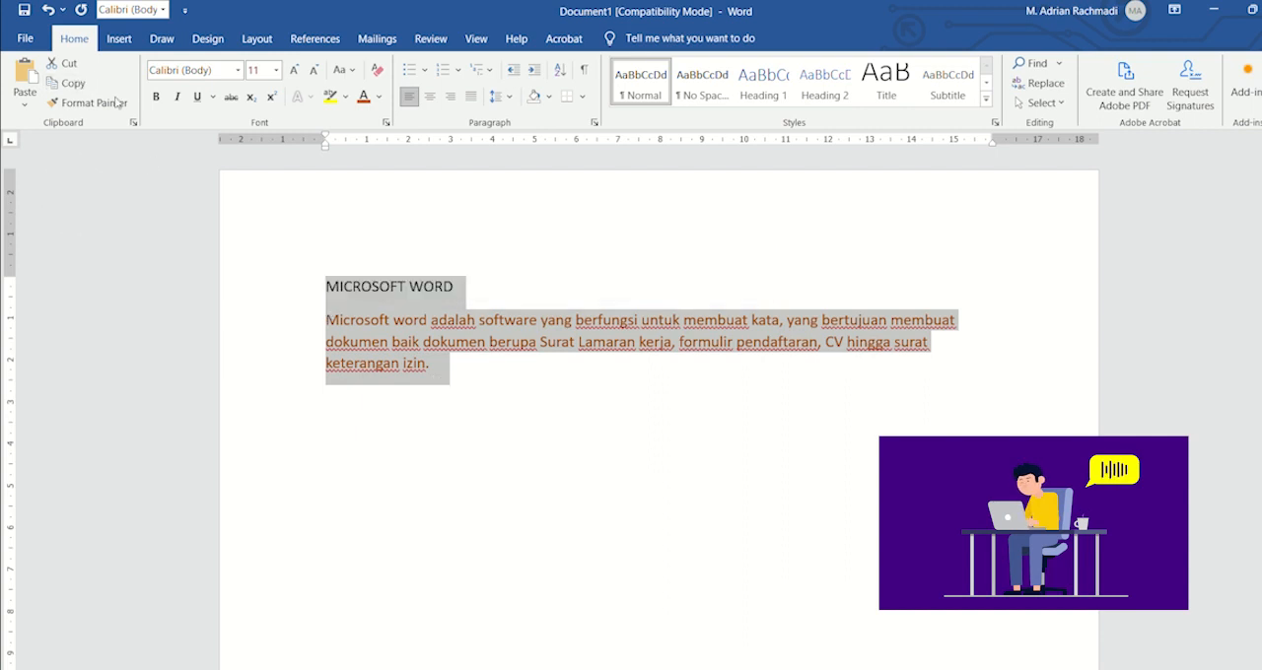
click(431, 367)
key(Return)
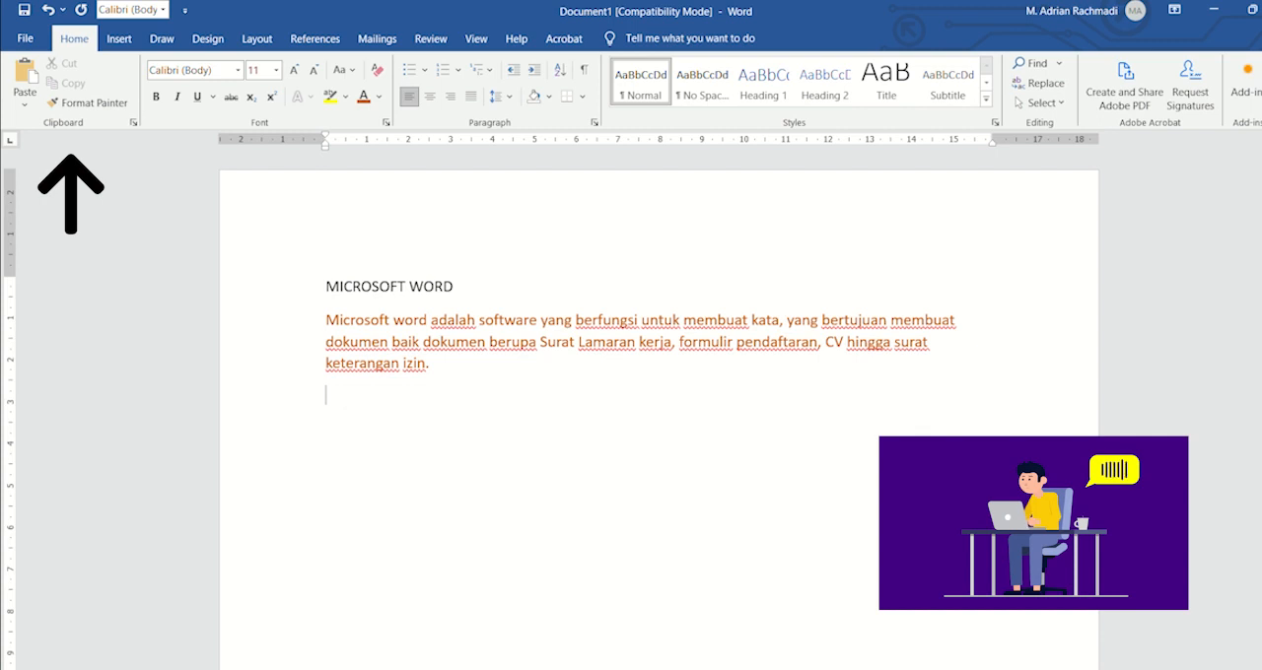
key(Return)
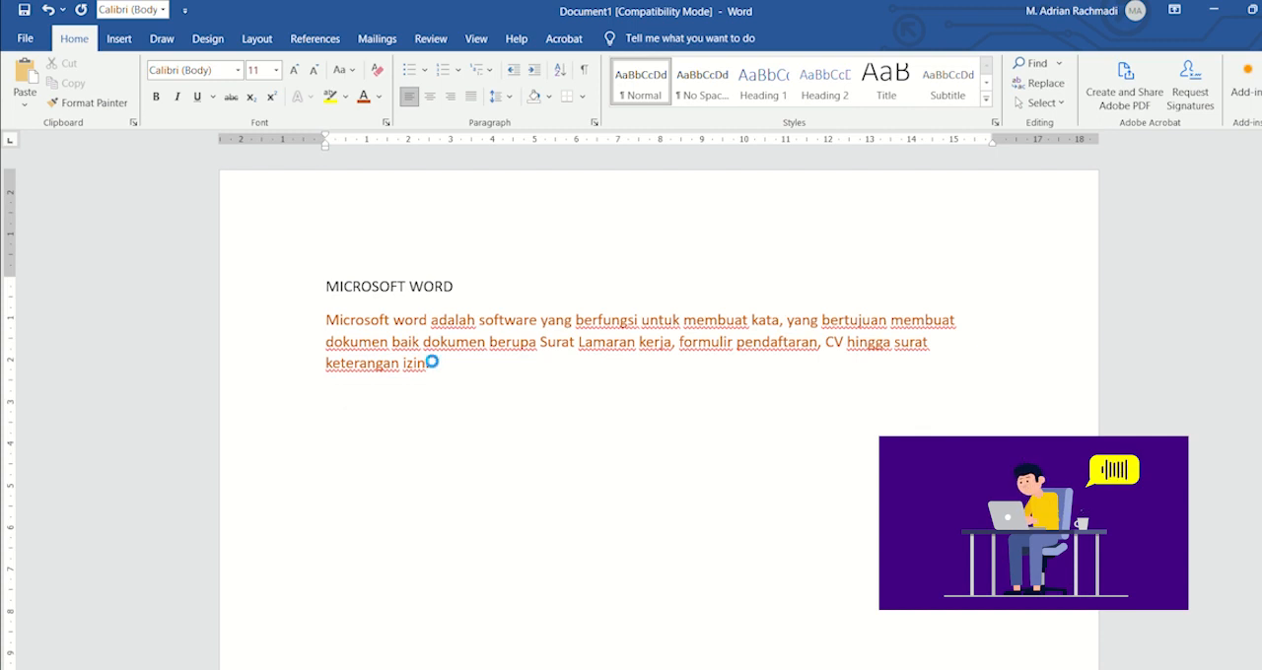
key(ctrl+v)
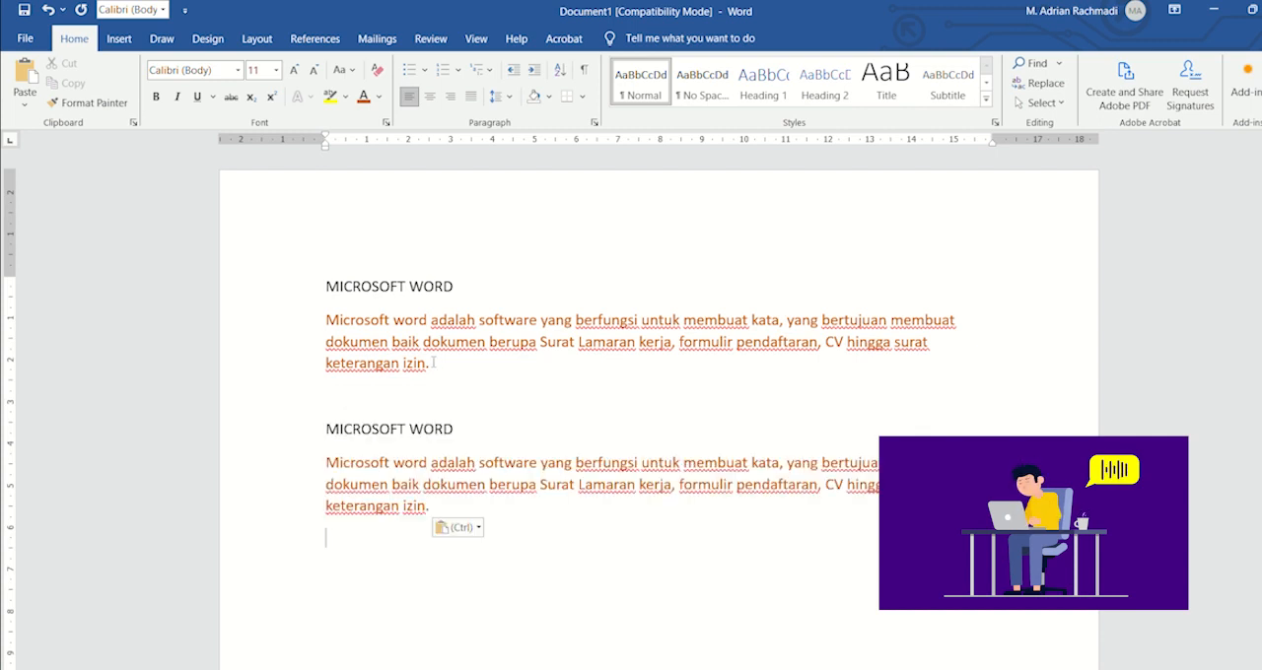
key(ctrl+z)
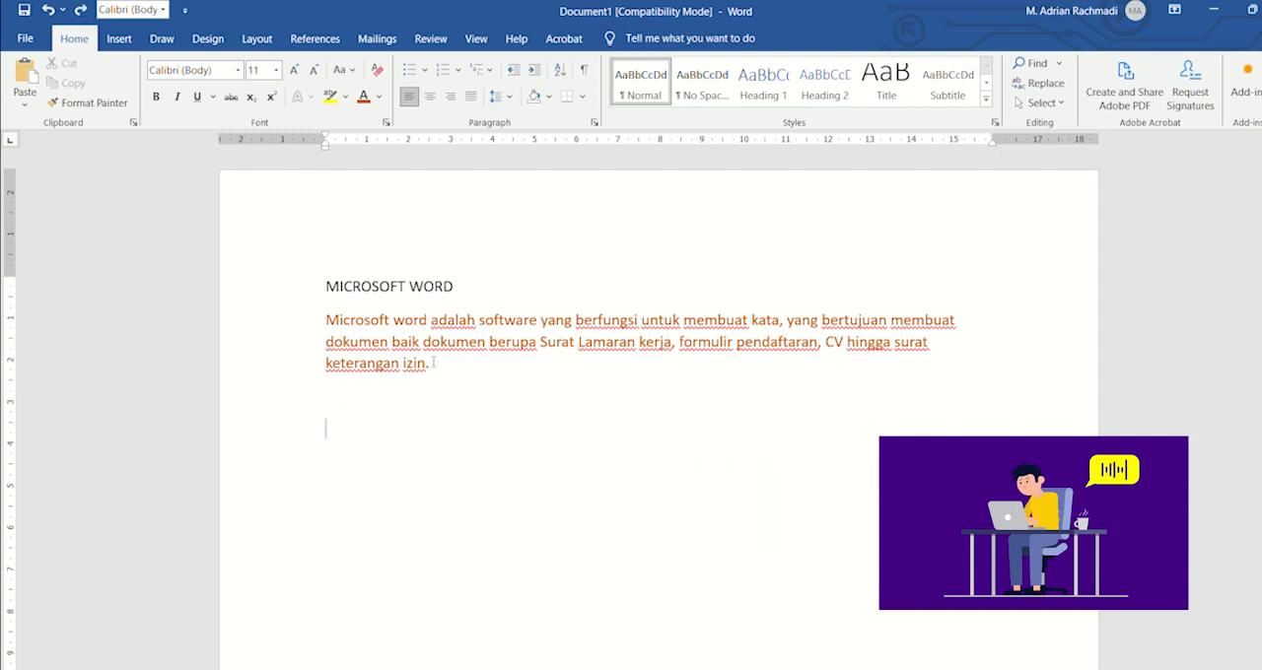
click(27, 107)
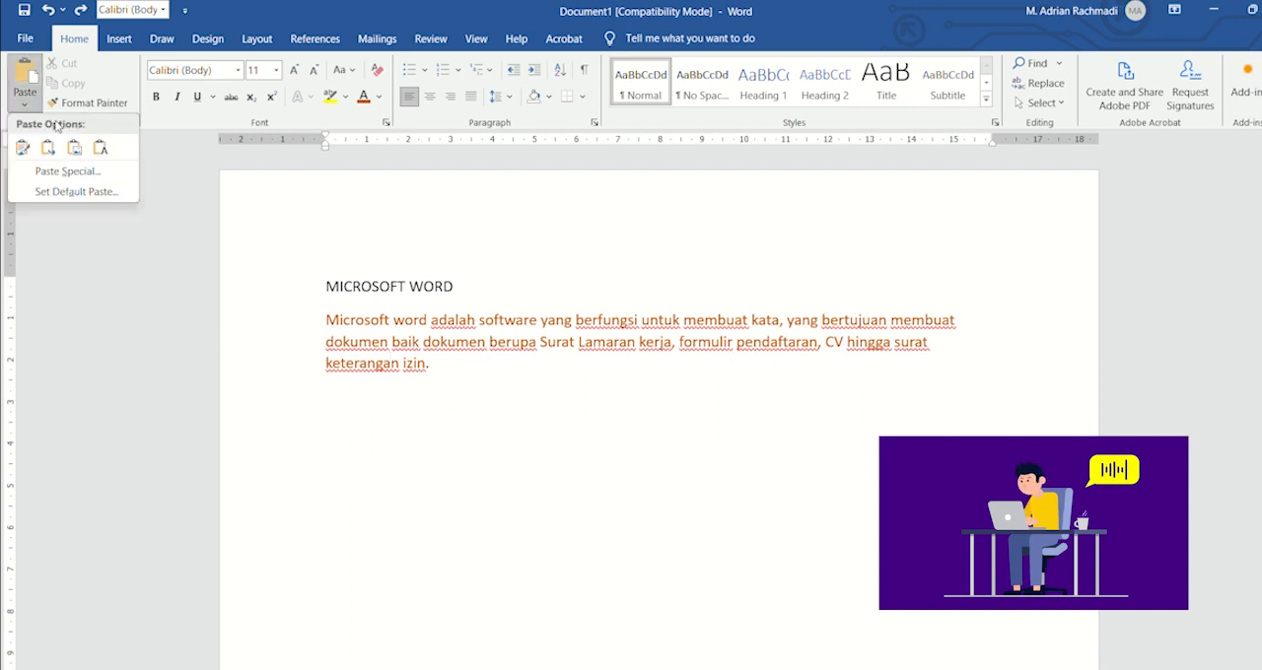
click(109, 156)
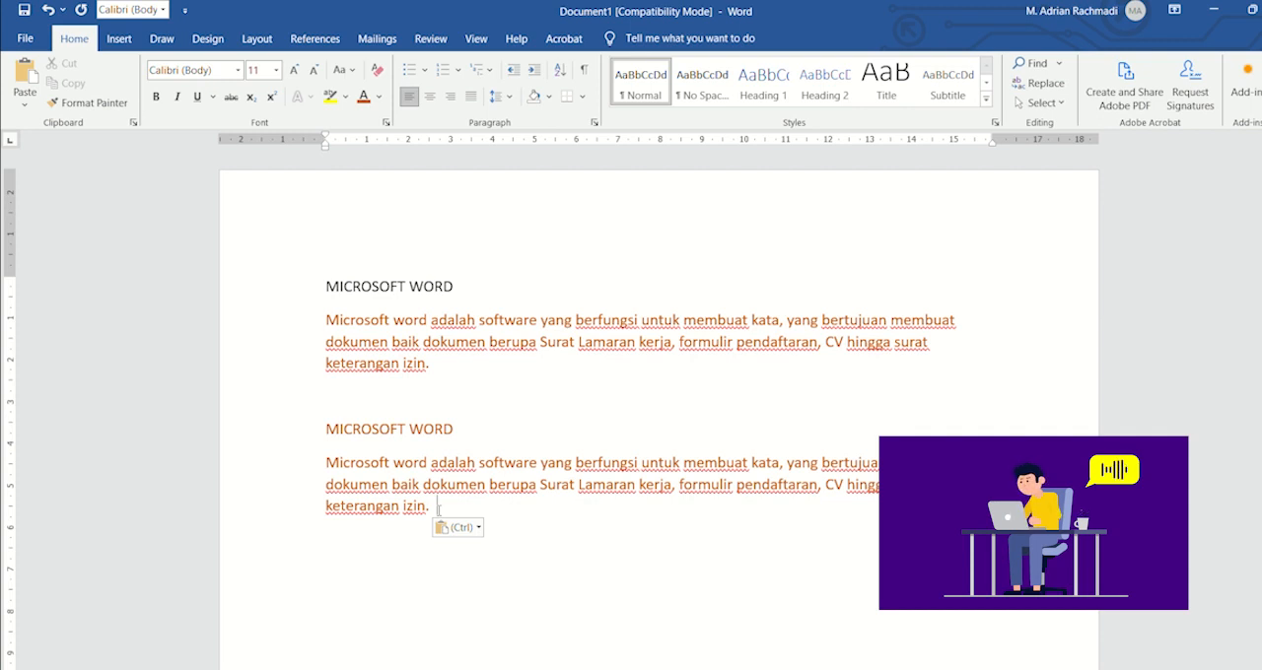
Step: Change the font of the duplicated lower paragraph to Arial
drag(439, 509, 364, 470)
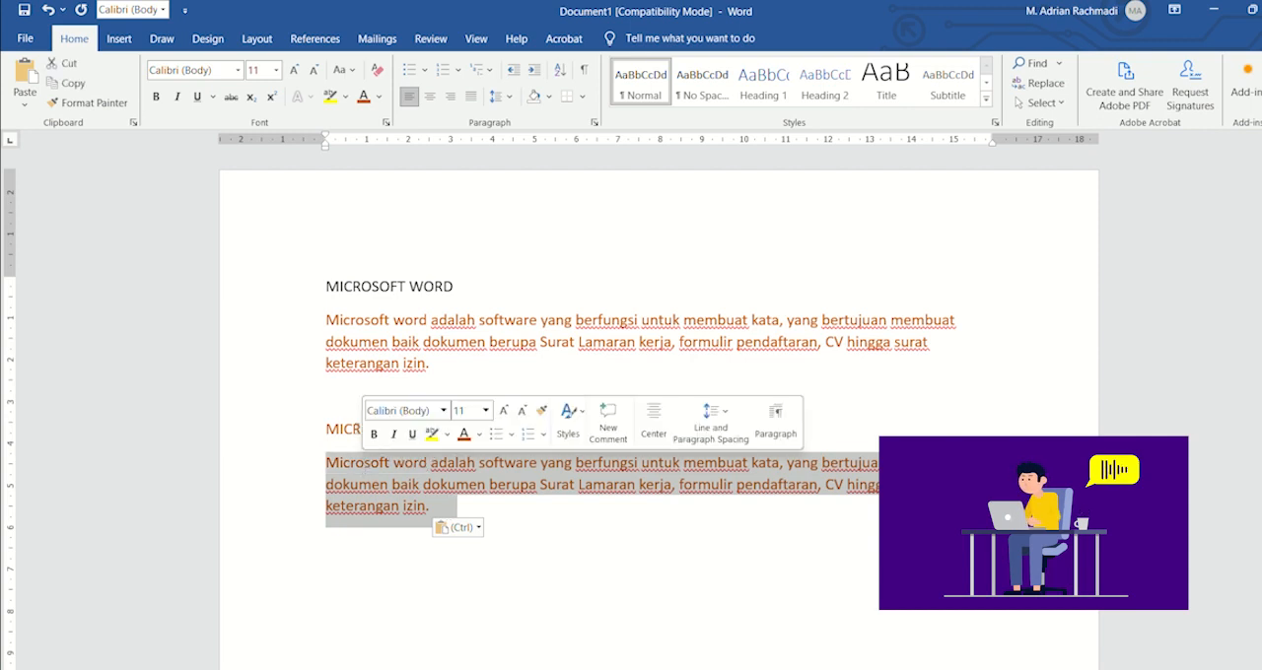
click(237, 73)
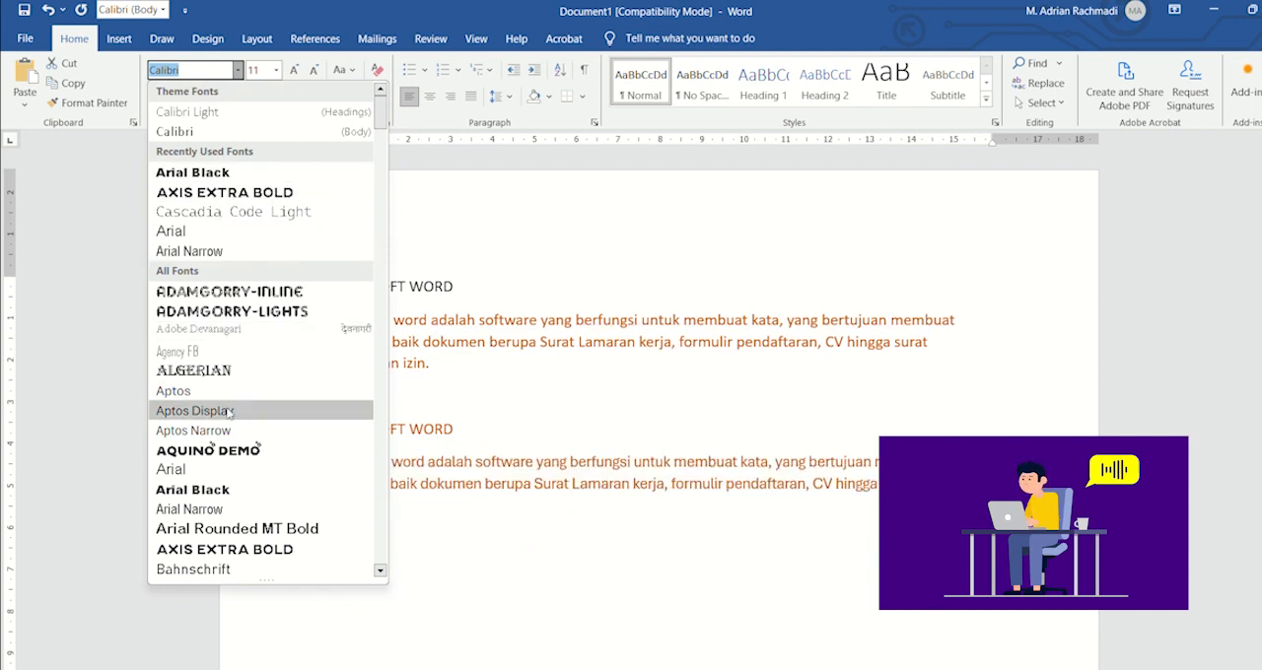
click(232, 471)
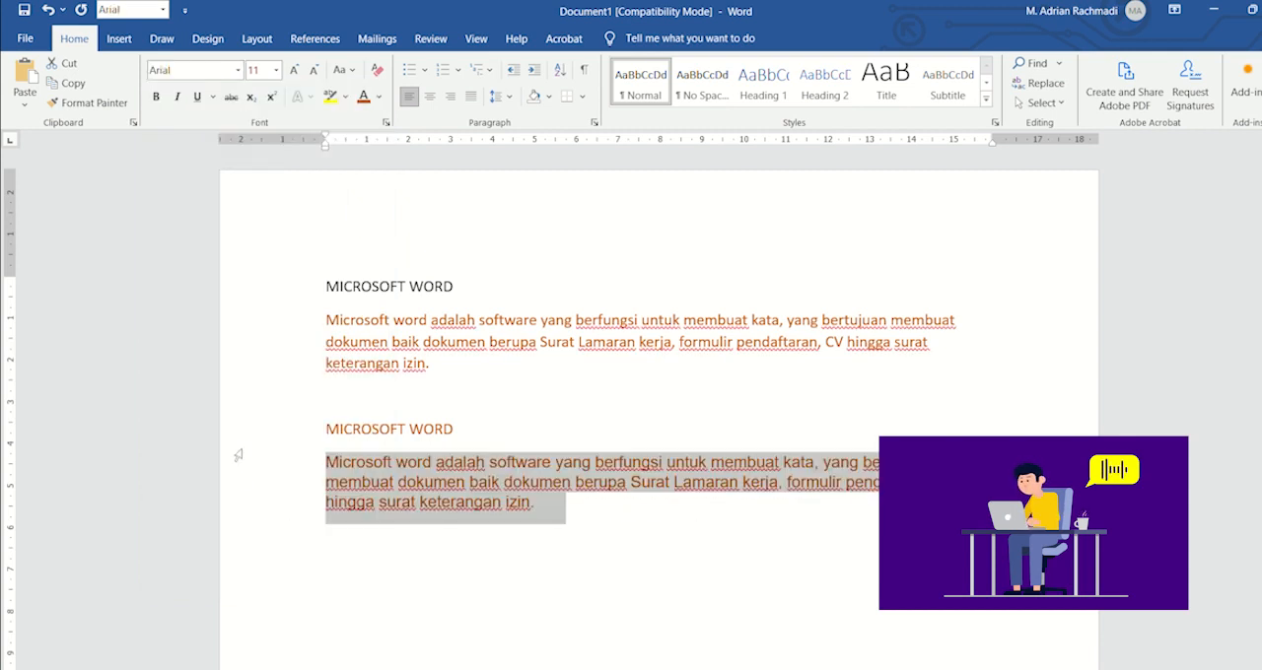
Step: Try font sizes 8 and 3 on the duplicated lower paragraph
click(276, 70)
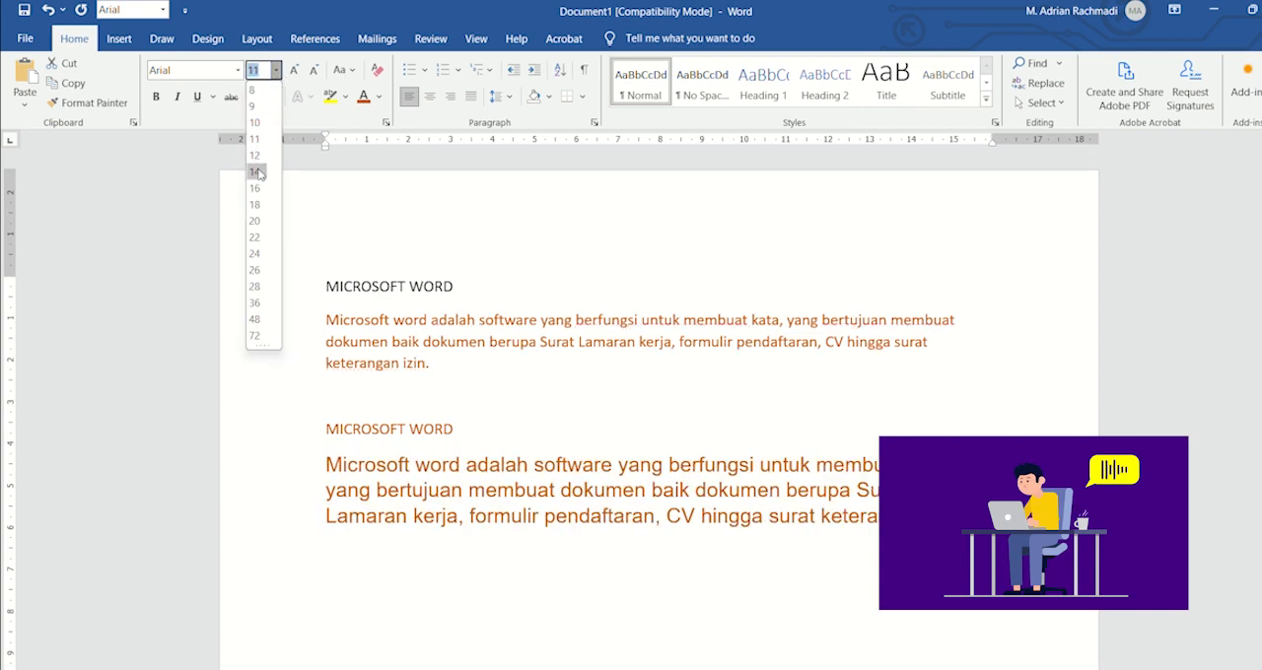
click(252, 92)
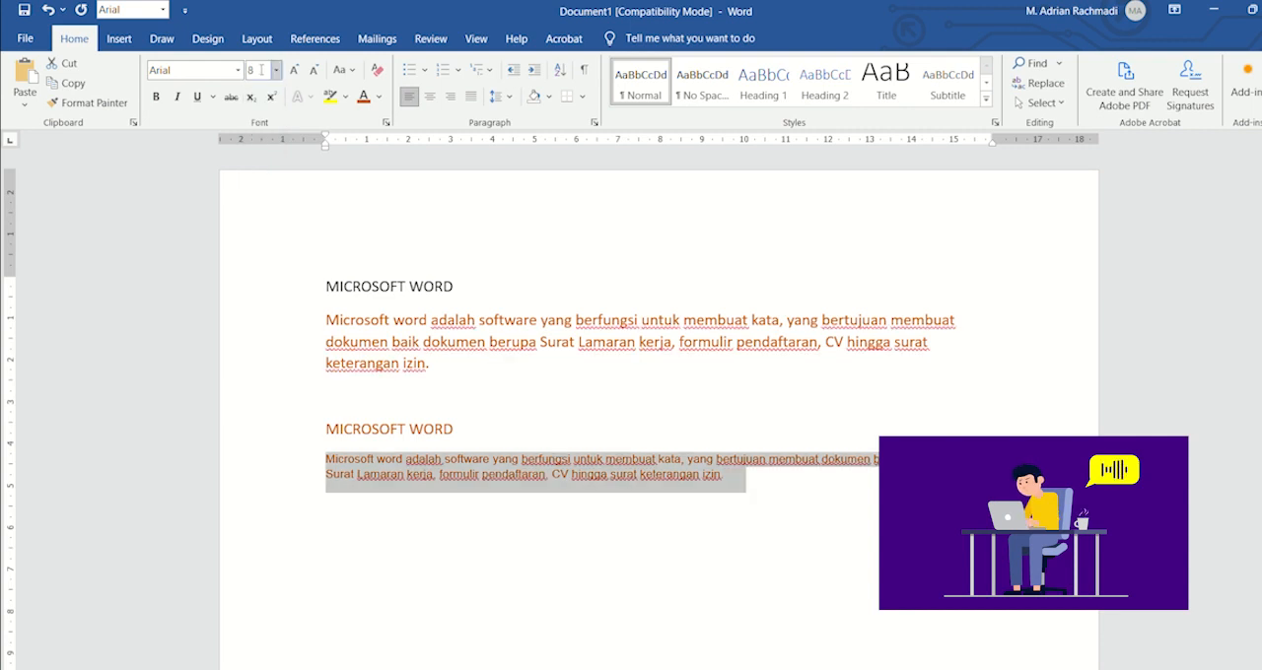
click(258, 70)
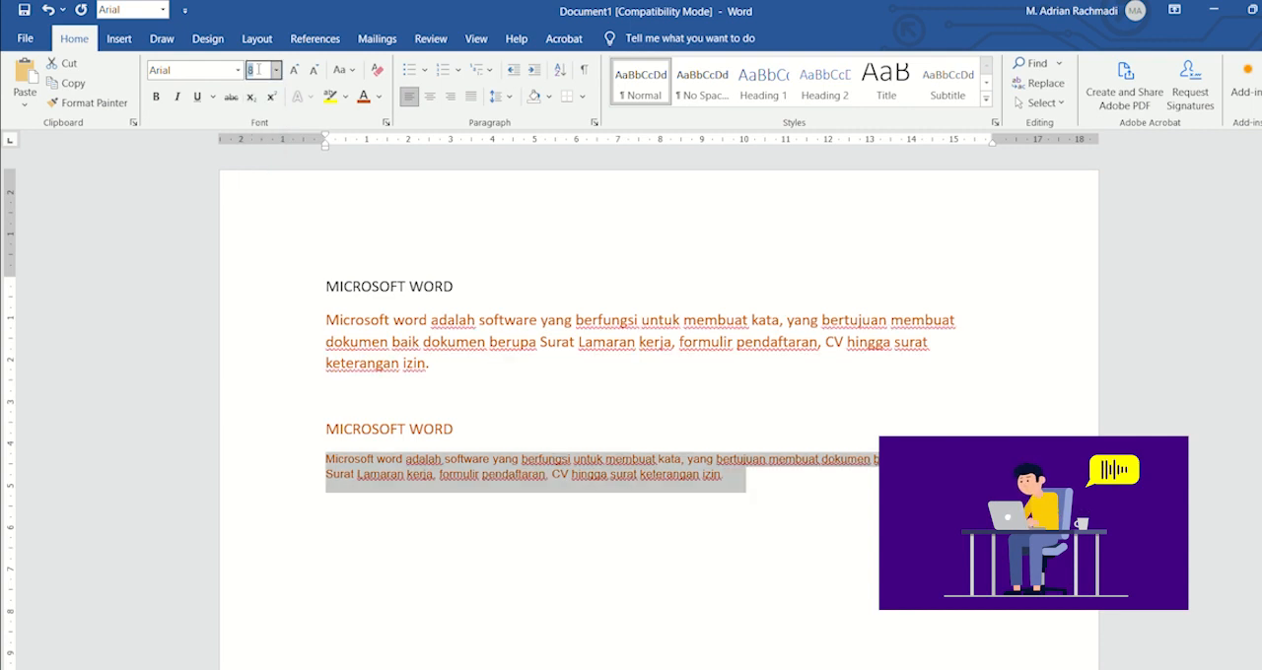
key(BackSpace)
text(3)
key(Return)
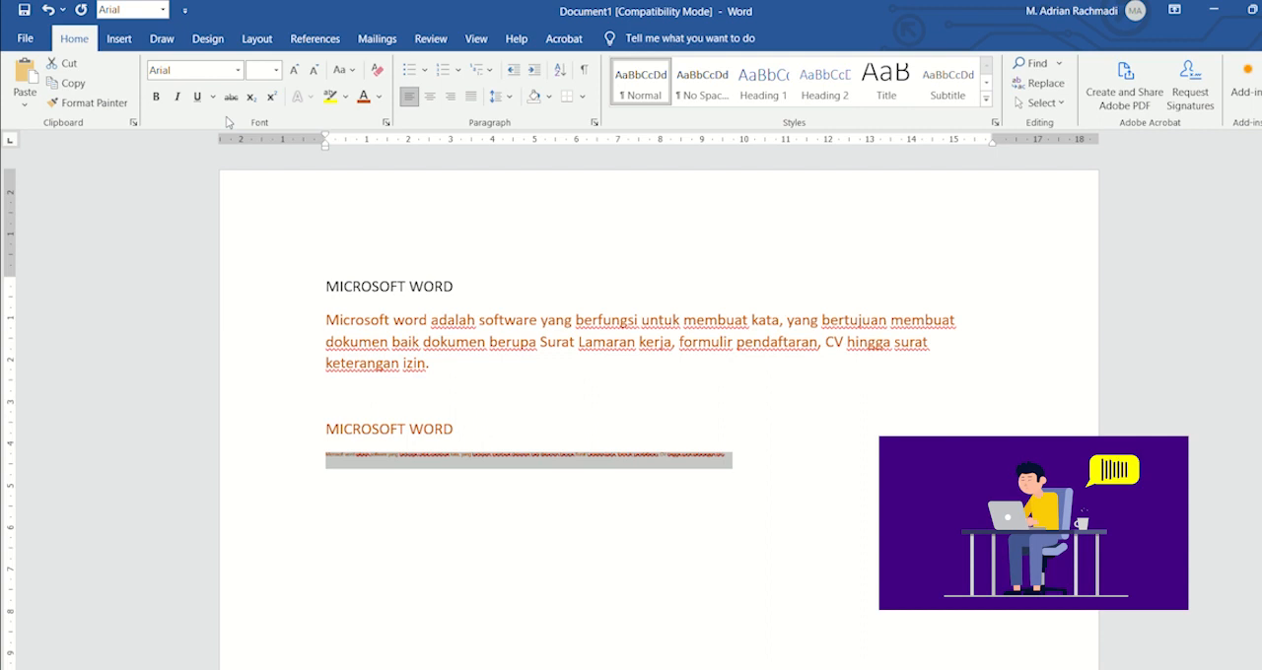
Step: Set the font size of the duplicated lower paragraph to 10
click(276, 70)
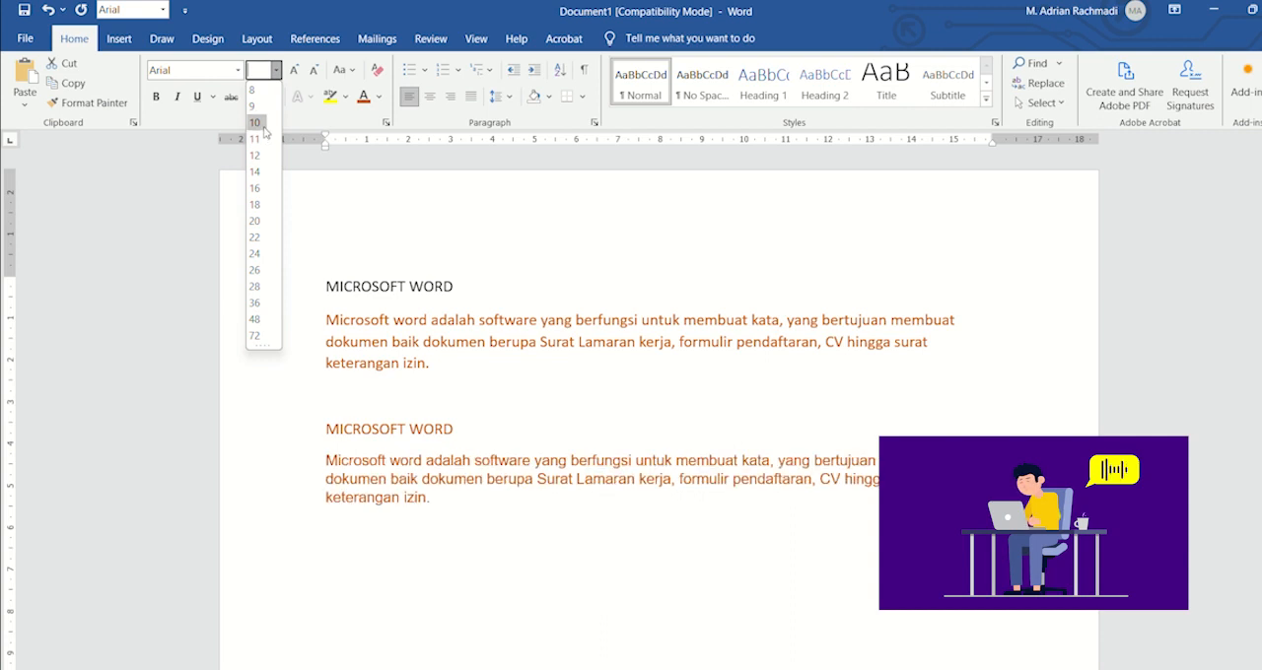
key(Escape)
text(10)
key(Return)
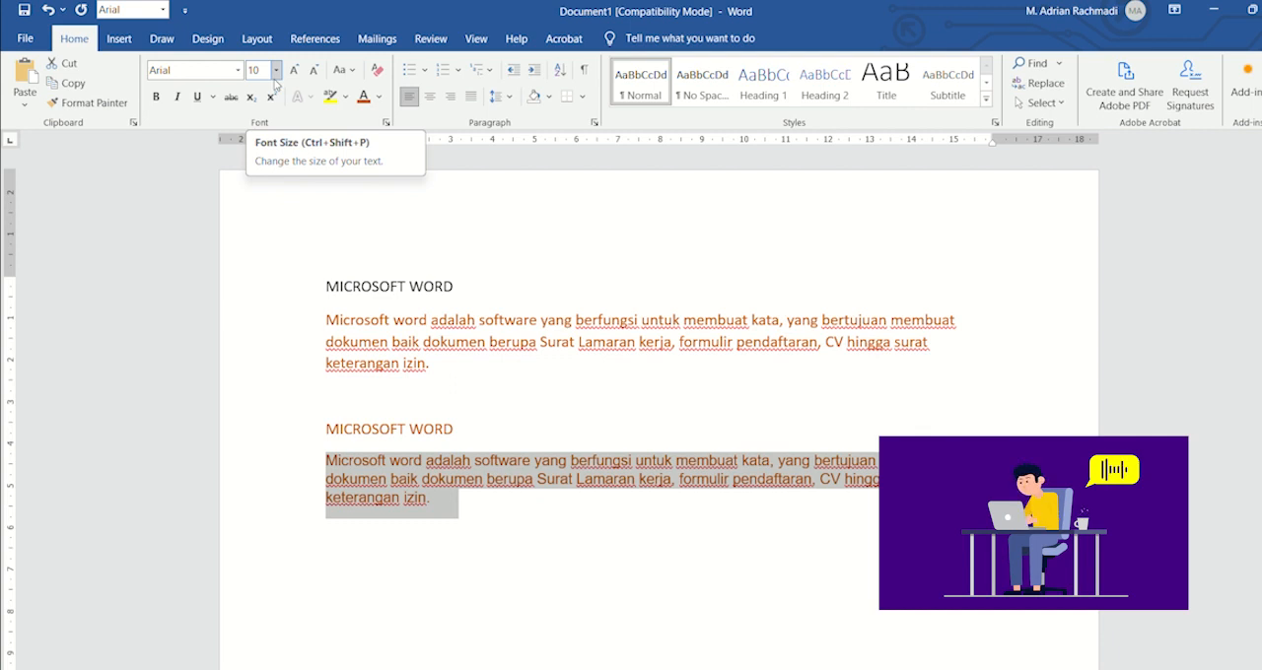
Step: Try bold, italic and underline on the duplicated lower paragraph and remove all three styles again
click(157, 98)
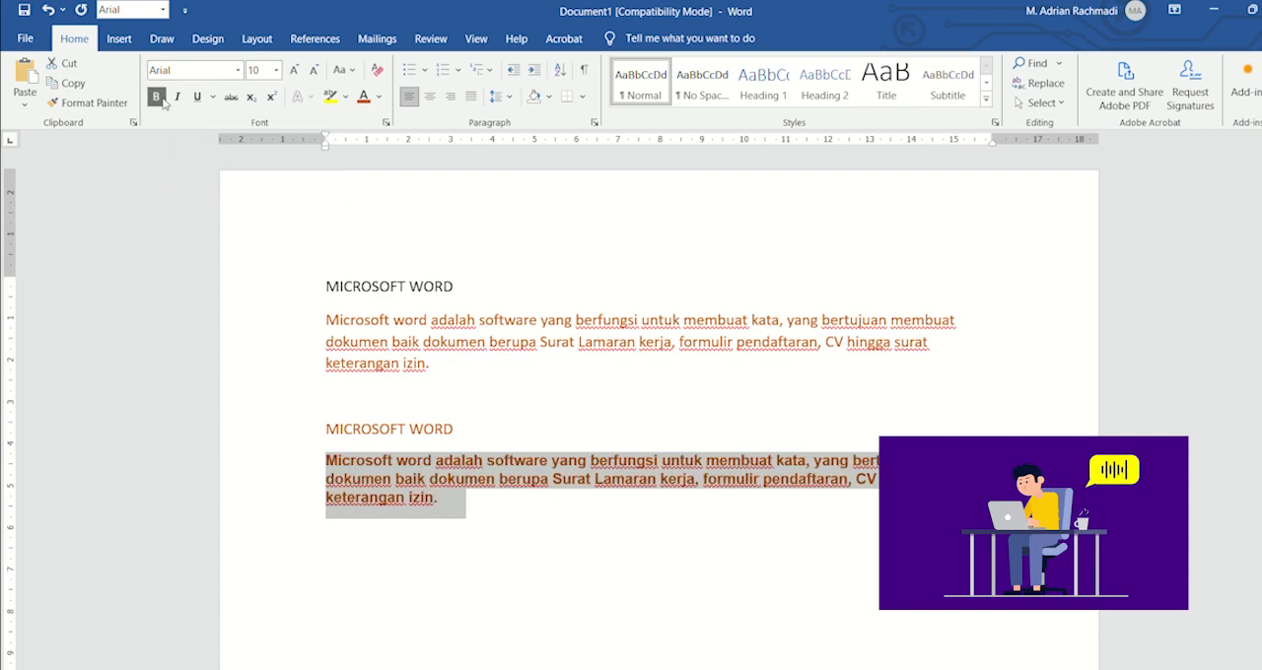
click(178, 97)
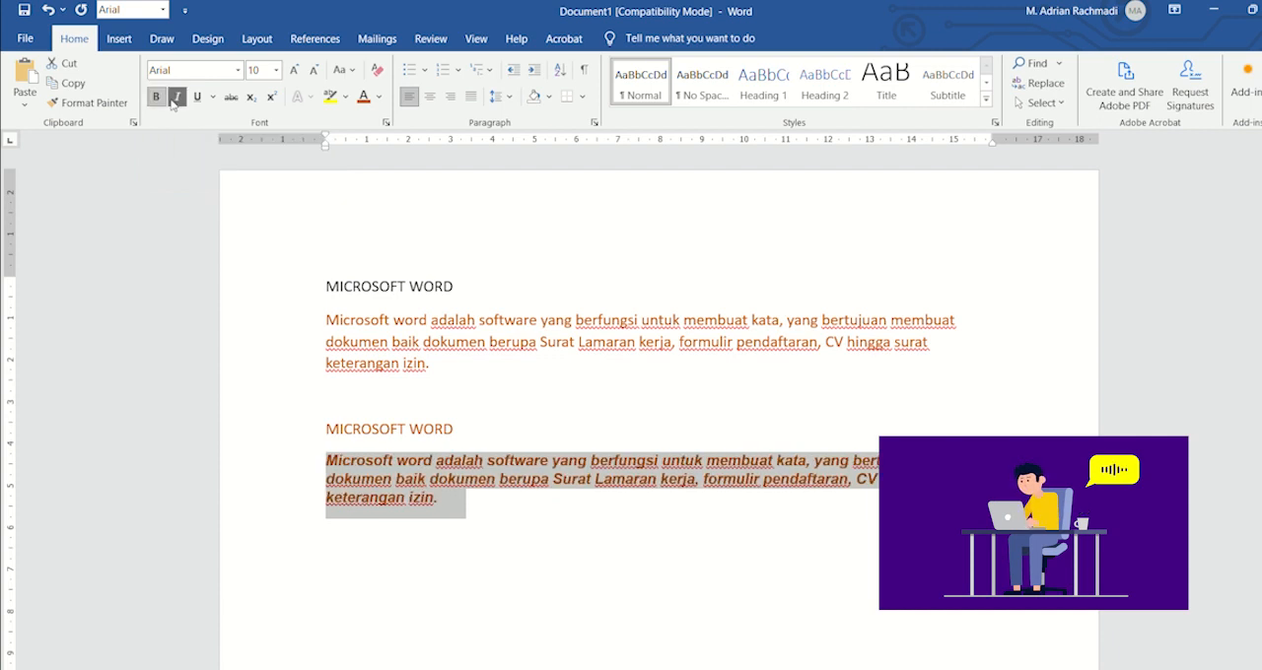
click(197, 97)
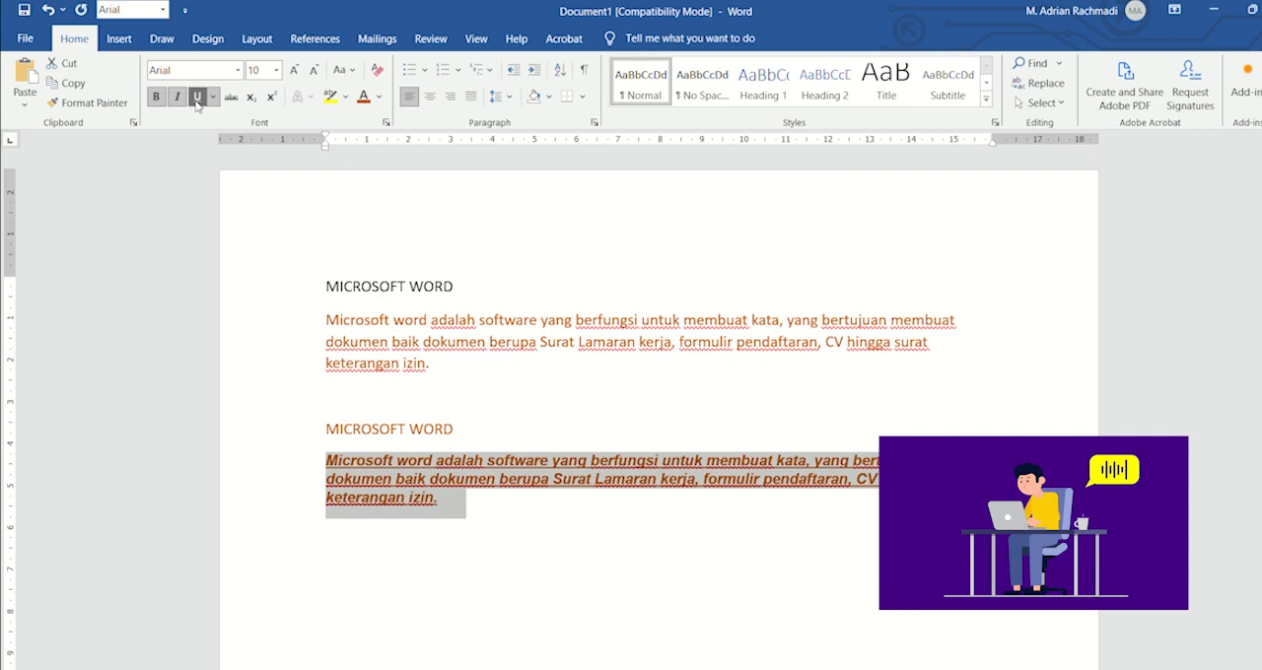
click(177, 97)
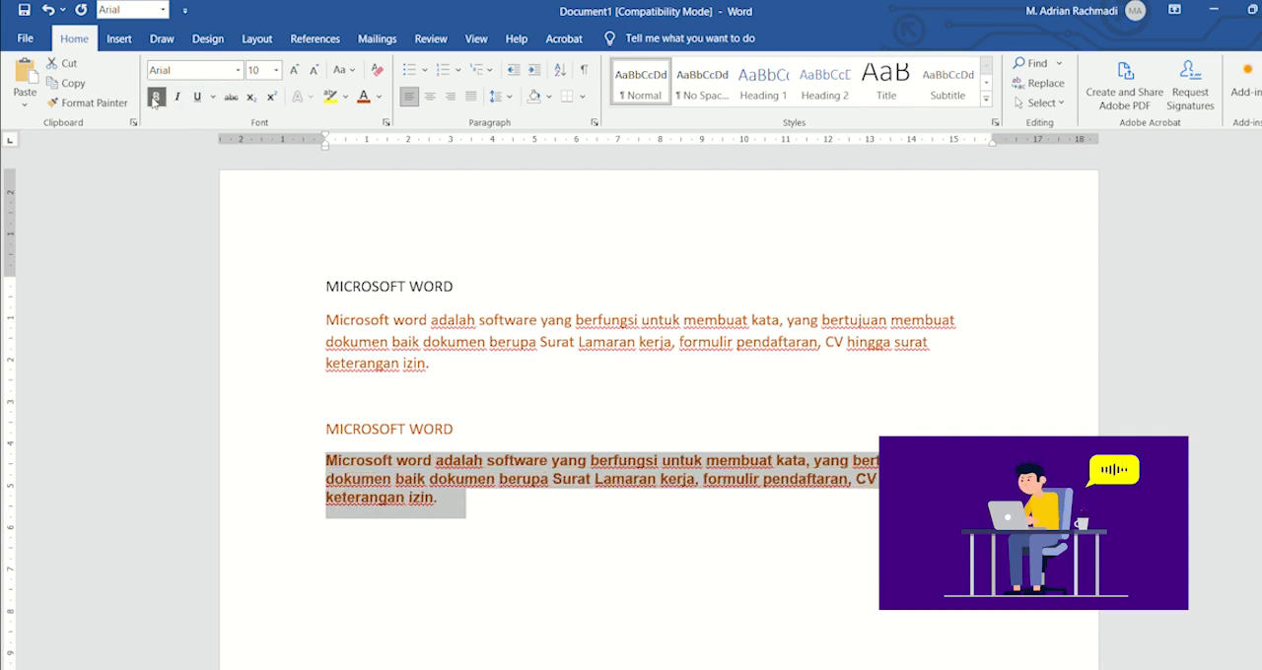
click(155, 102)
Step: Color the duplicated lower paragraph's text black and justify it, trying centered and right alignment first
click(379, 101)
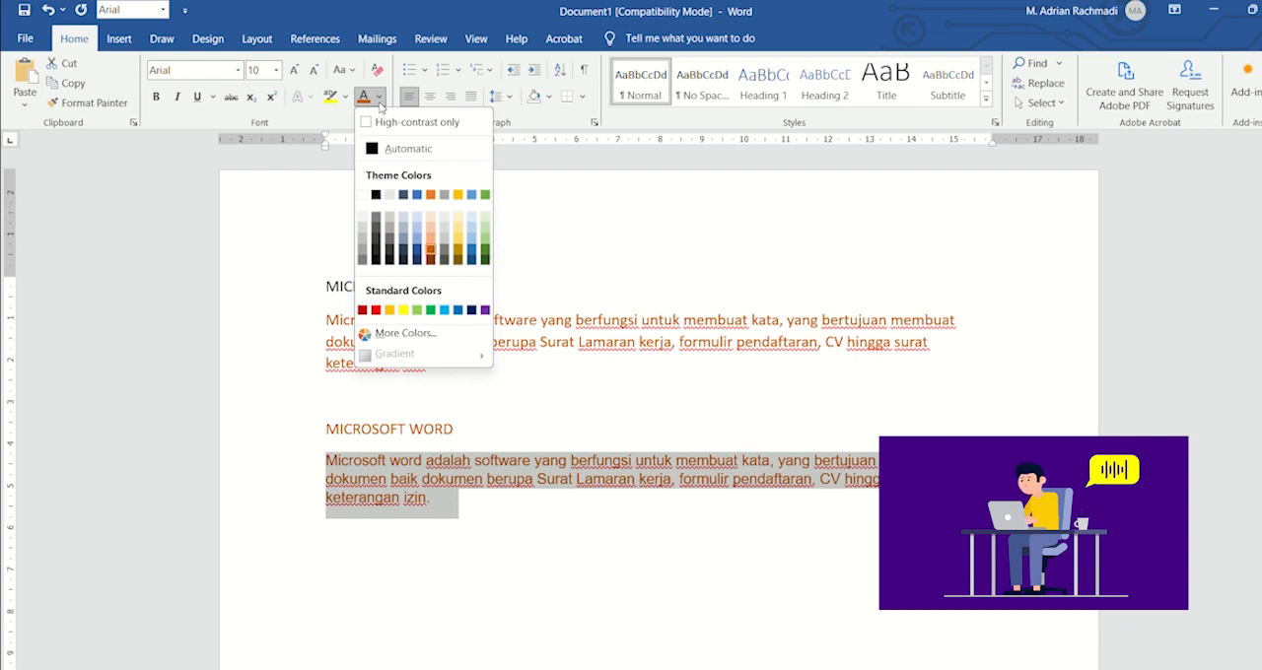
click(376, 195)
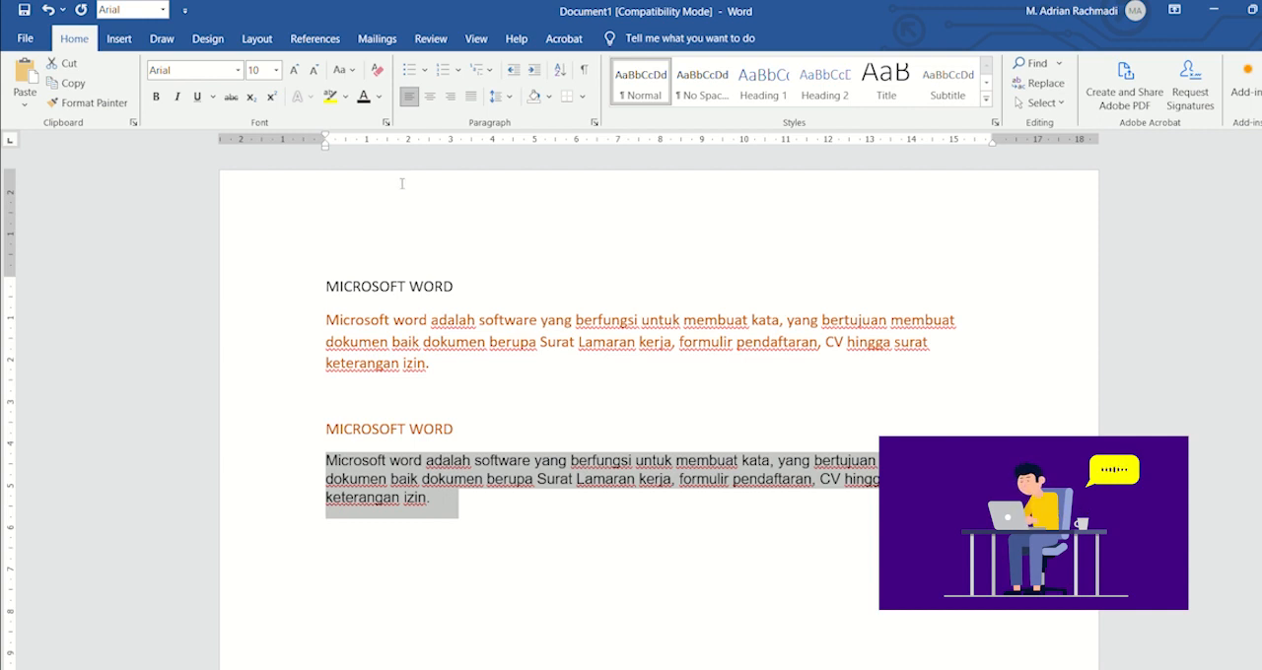
click(428, 97)
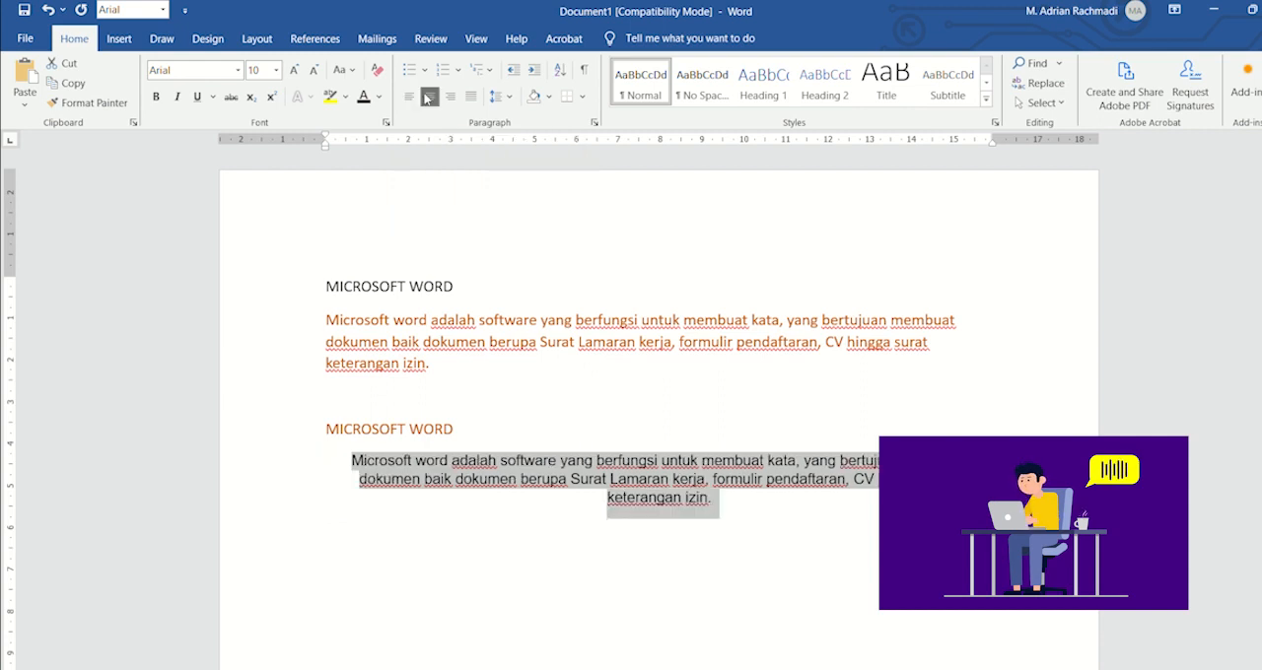
click(450, 98)
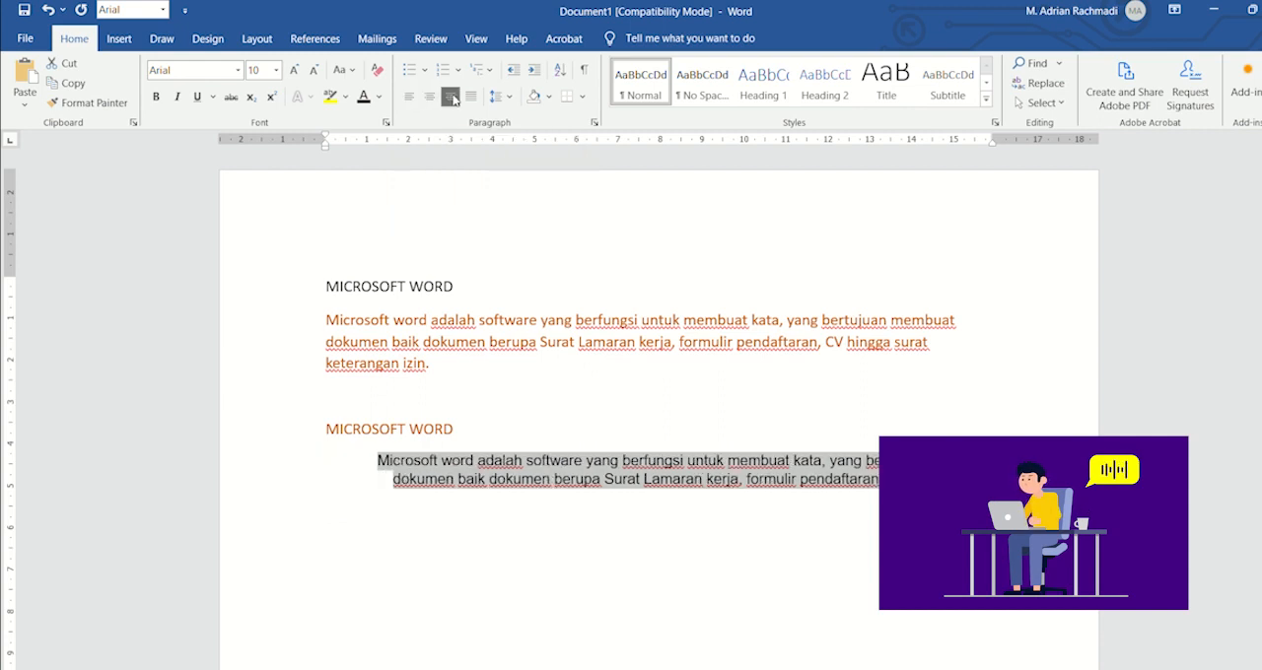
click(471, 97)
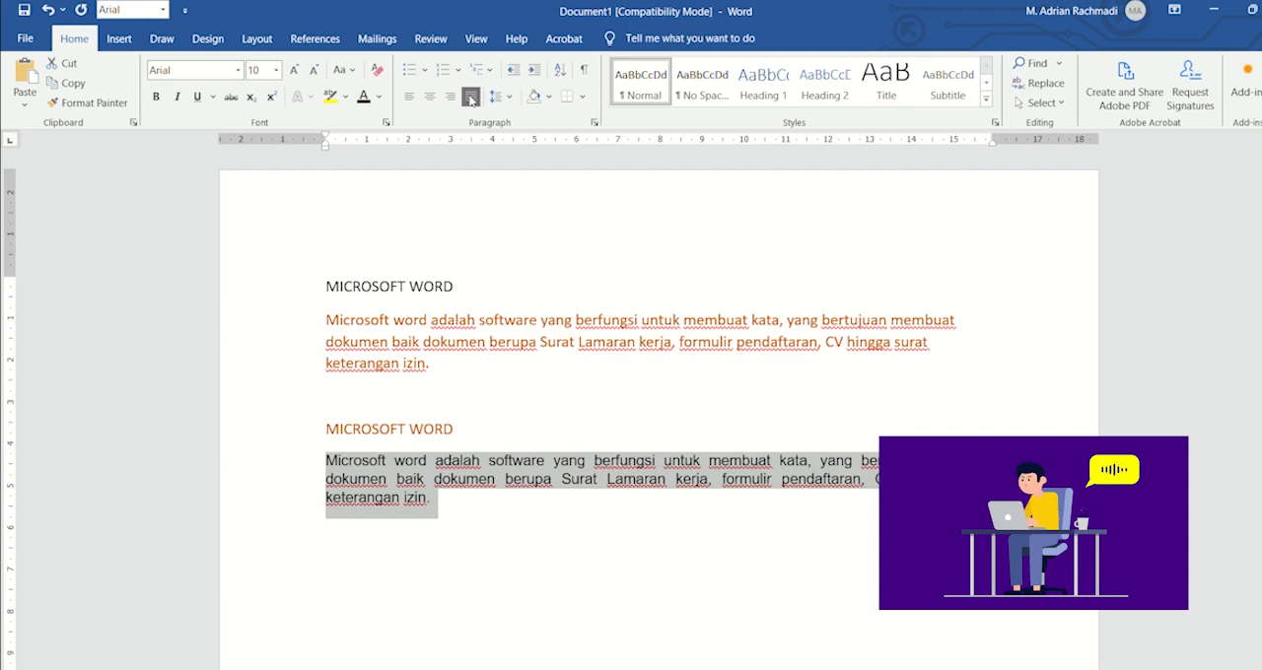
Step: Define a new bullet using the round dot, character code 183 of the Symbol font, and apply it to the duplicated lower paragraph
click(423, 71)
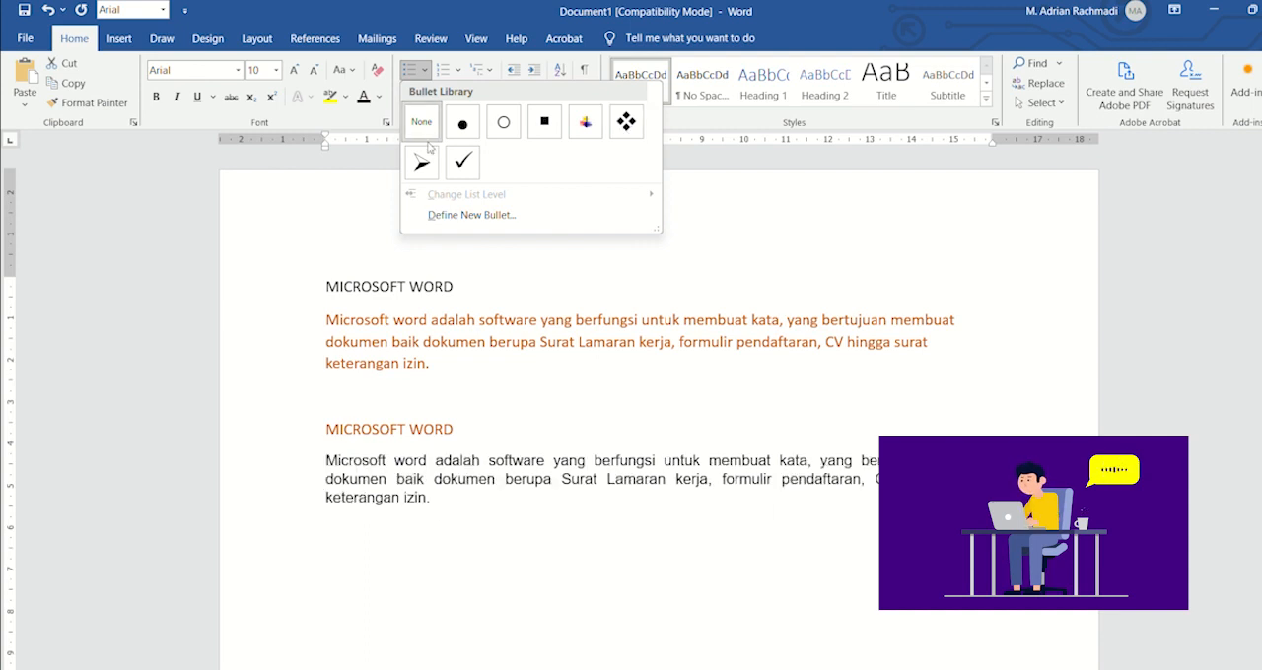
click(435, 214)
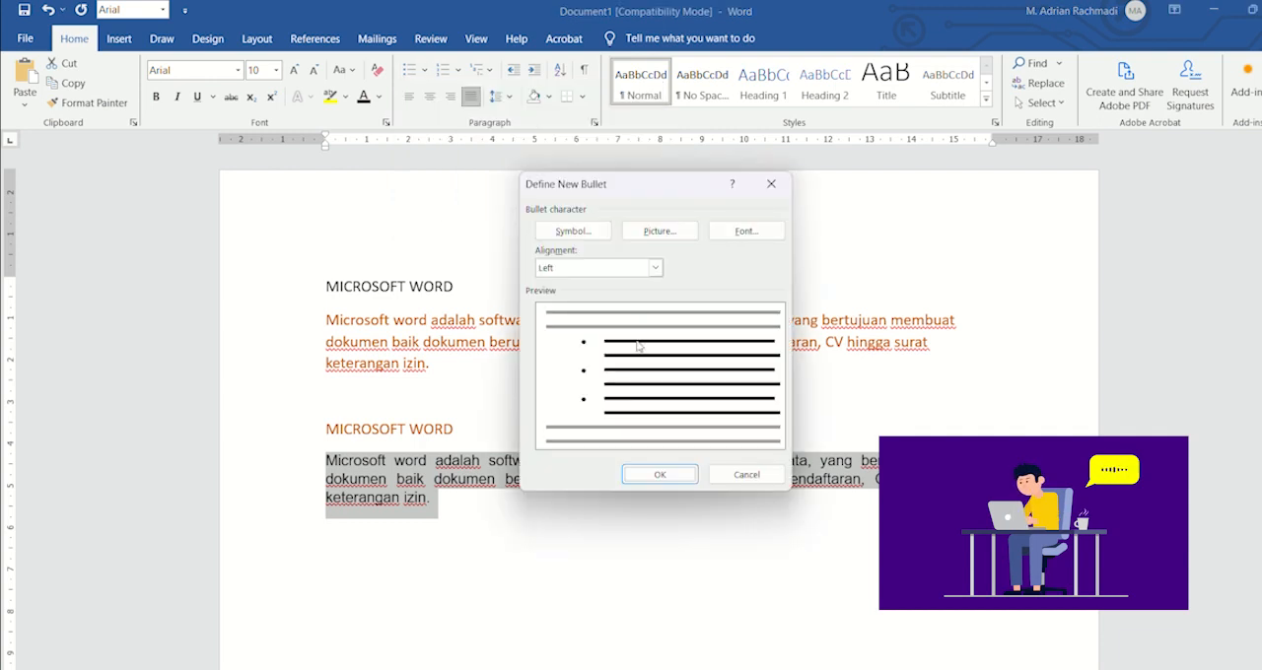
click(572, 232)
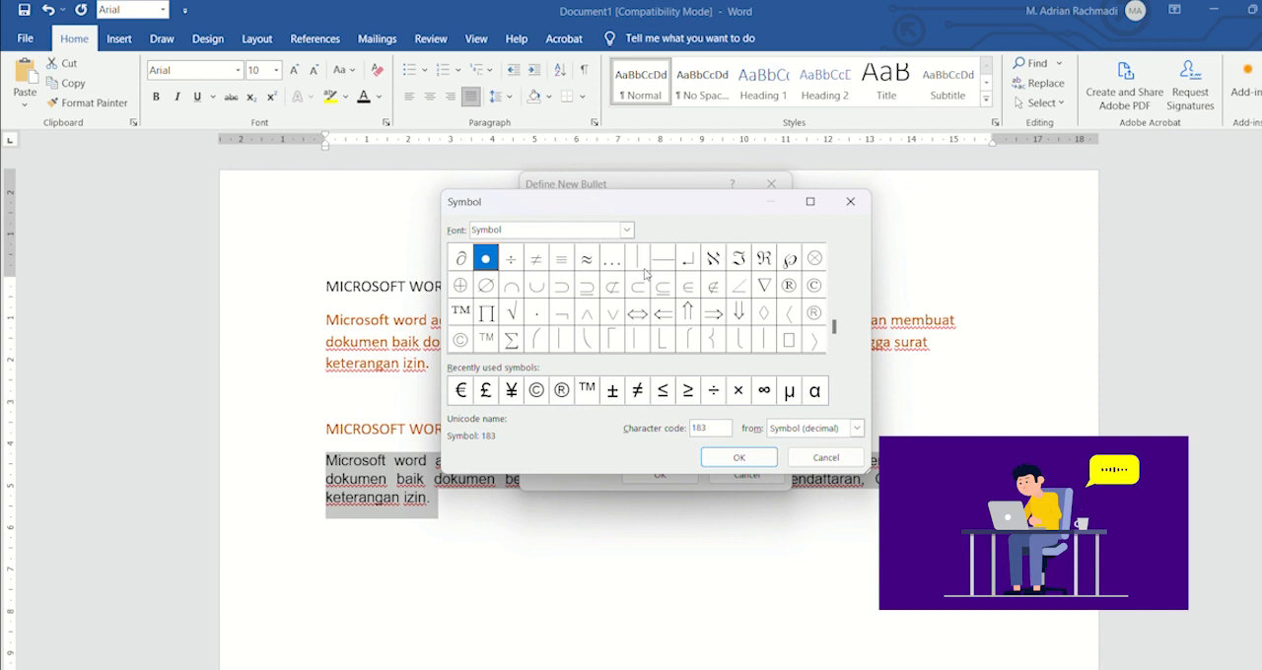
click(753, 463)
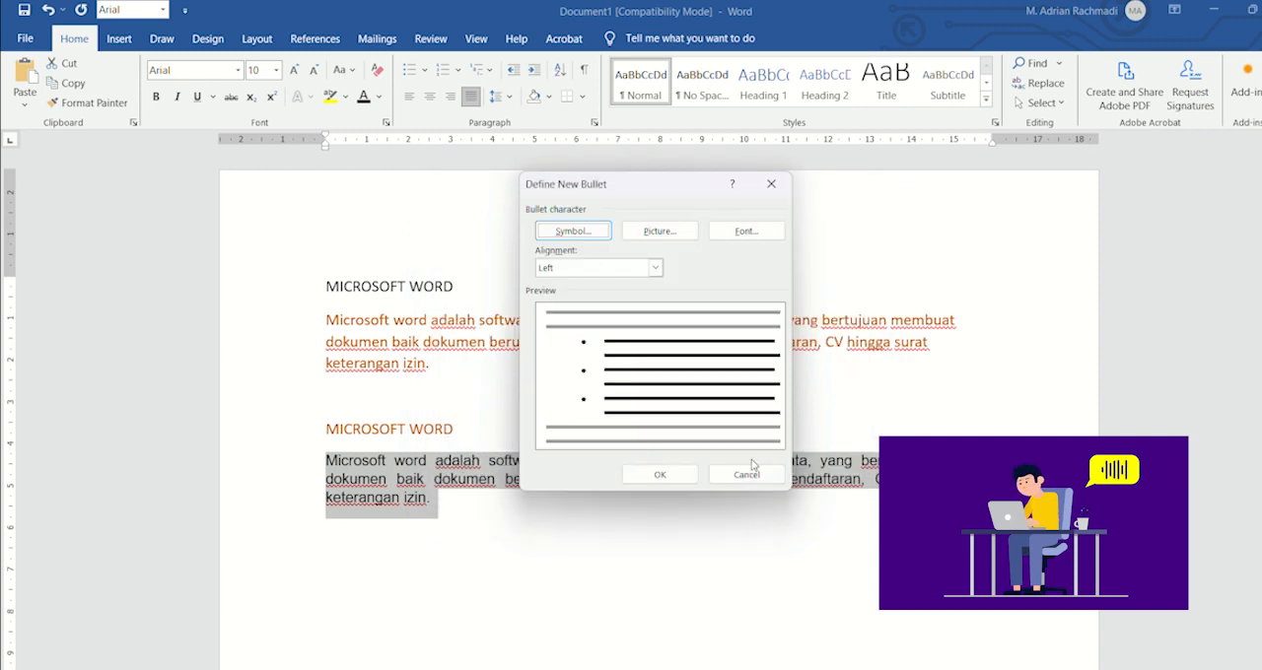
click(657, 474)
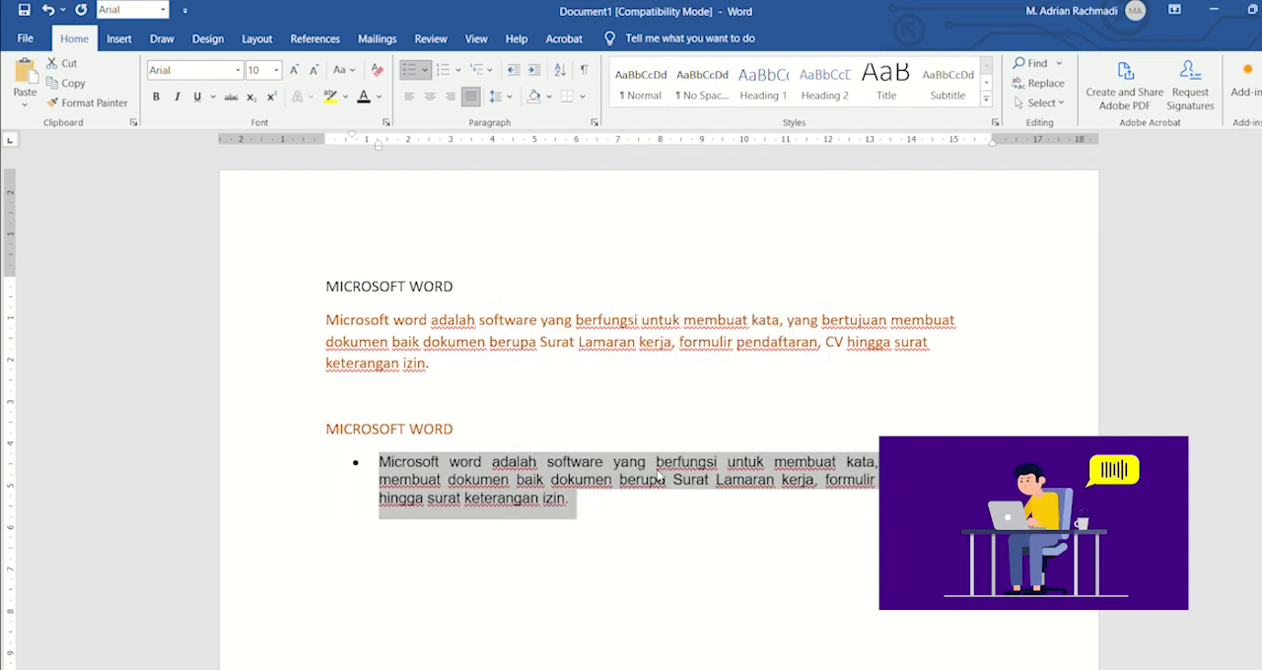
Step: Undo the bullet on the duplicated lower paragraph and set its line spacing to 1,0
click(658, 476)
key(ctrl+z)
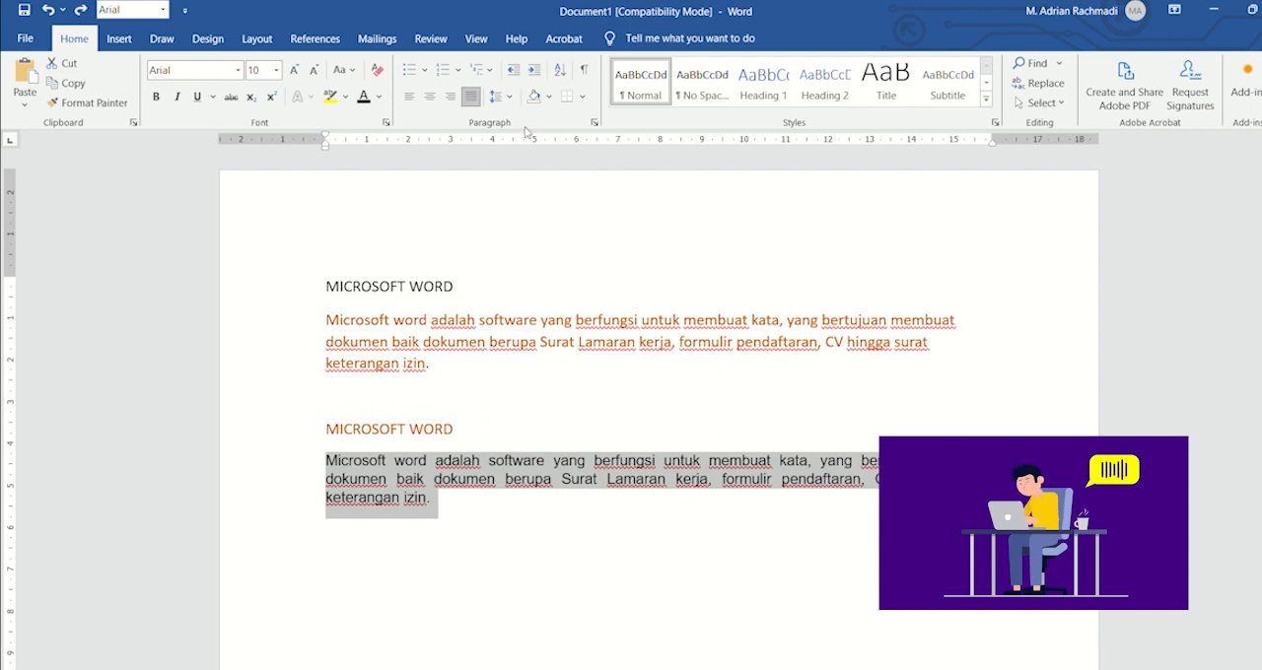
click(501, 95)
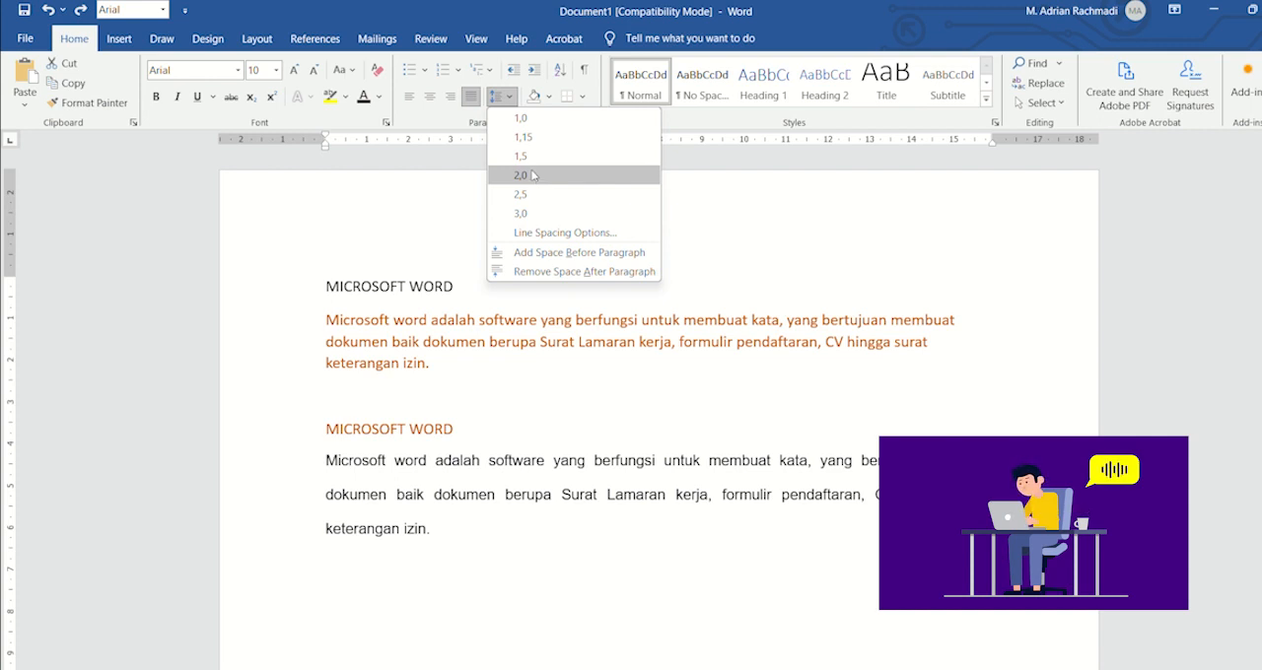
click(520, 118)
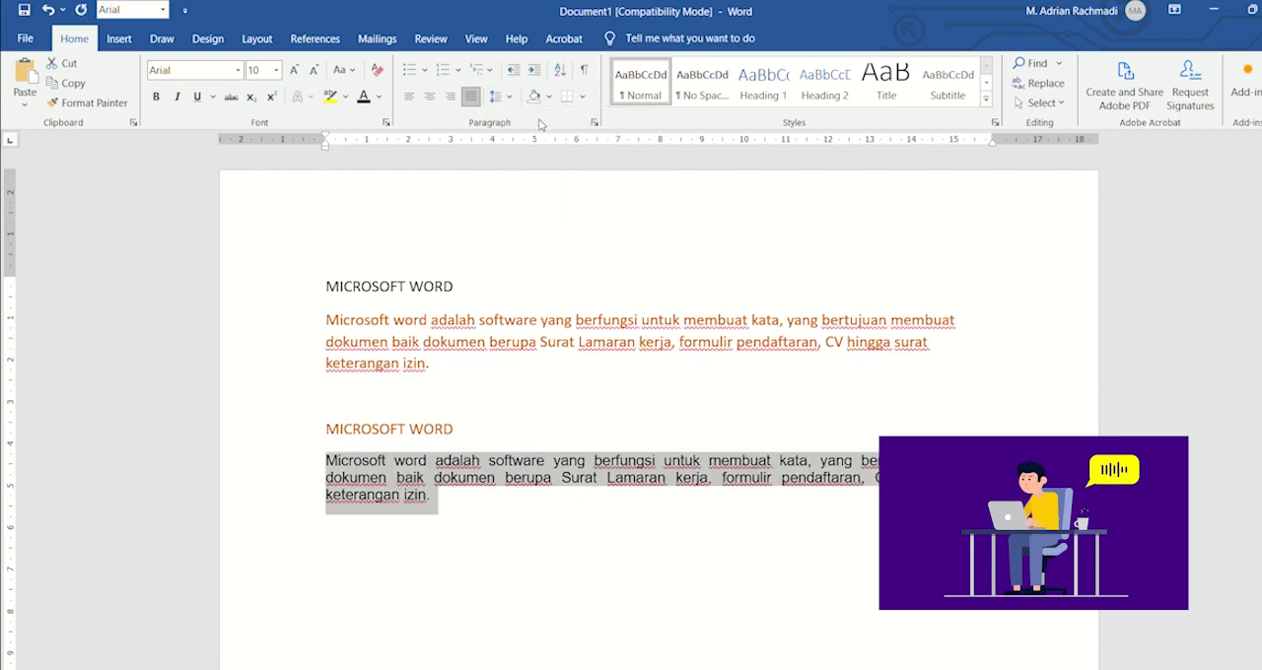
Step: Try the paragraph option "Don't add space between paragraphs of the same style" on and off for the lower paragraph, leaving it off
click(592, 121)
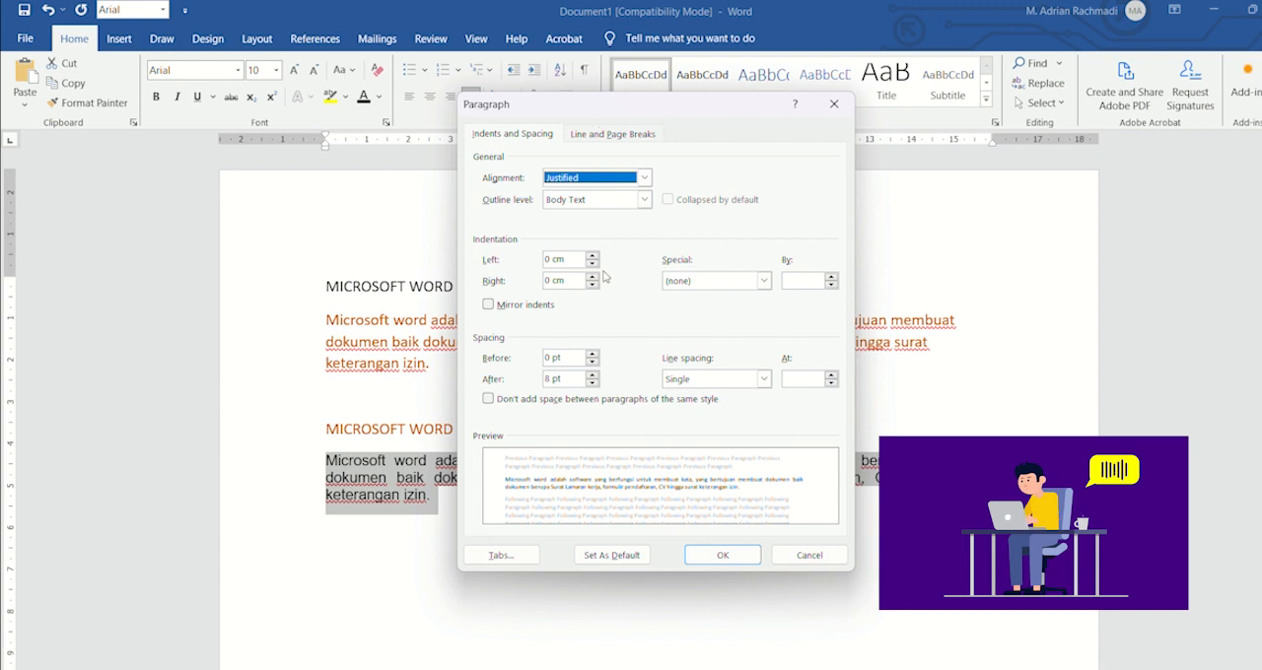
click(579, 402)
click(578, 404)
click(580, 404)
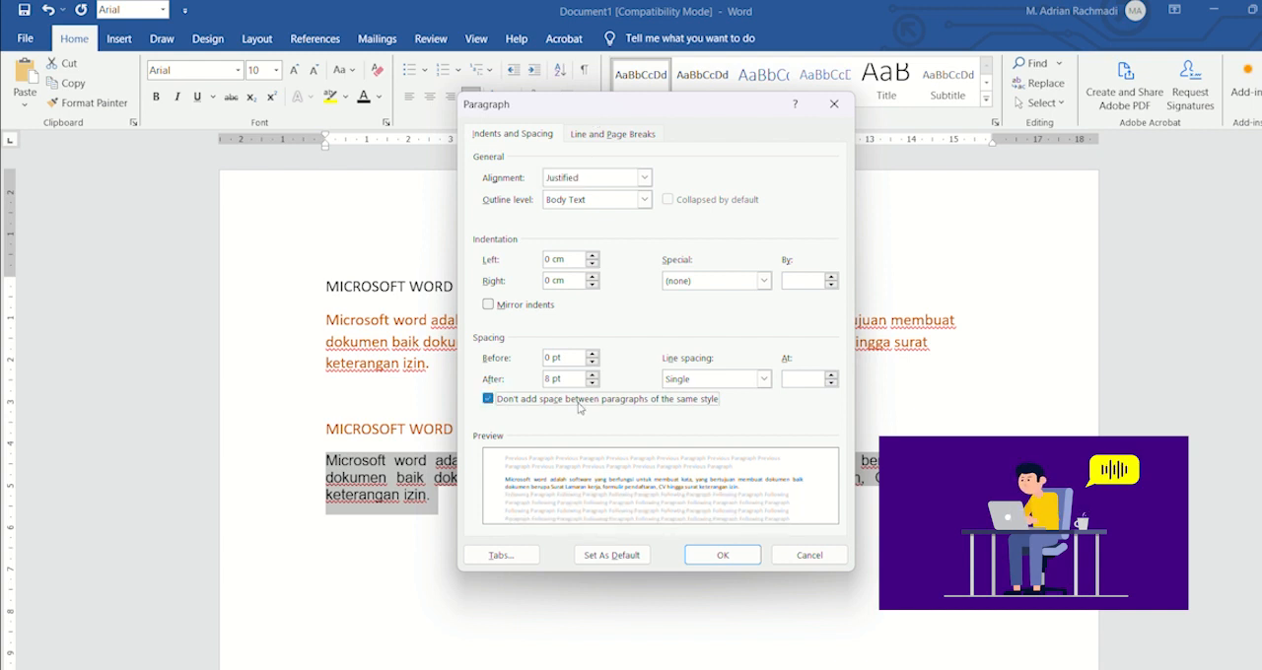
click(579, 404)
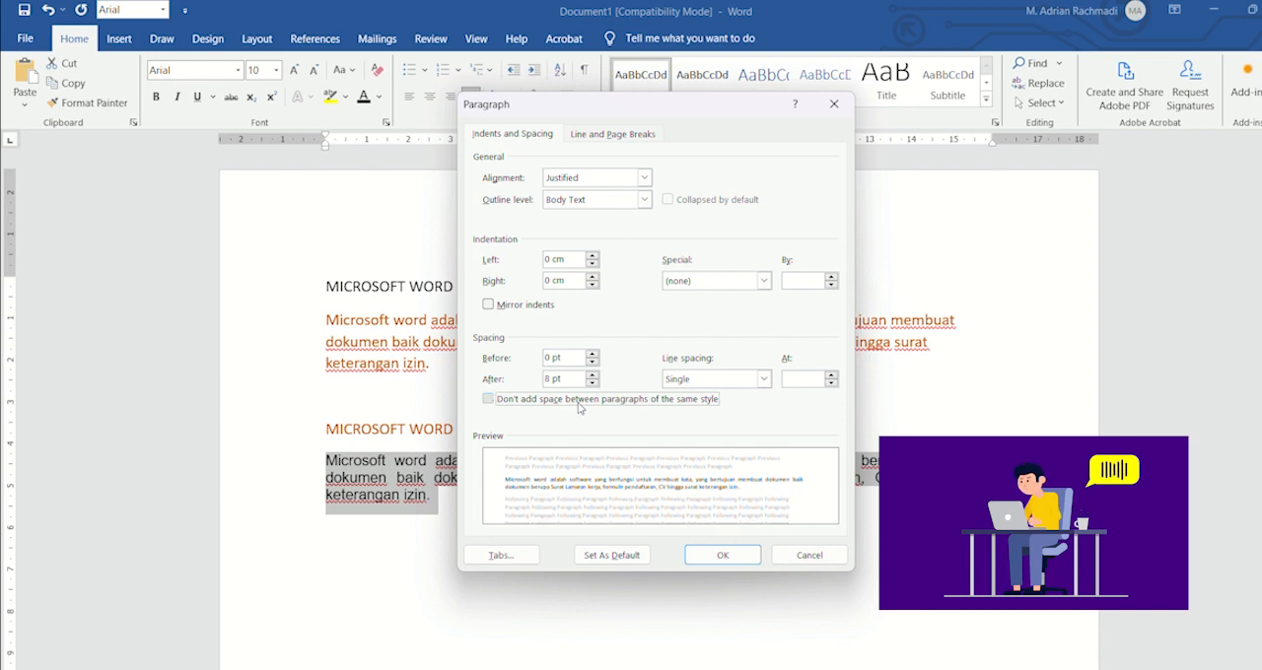
click(580, 404)
click(579, 404)
click(579, 404)
click(580, 404)
click(580, 405)
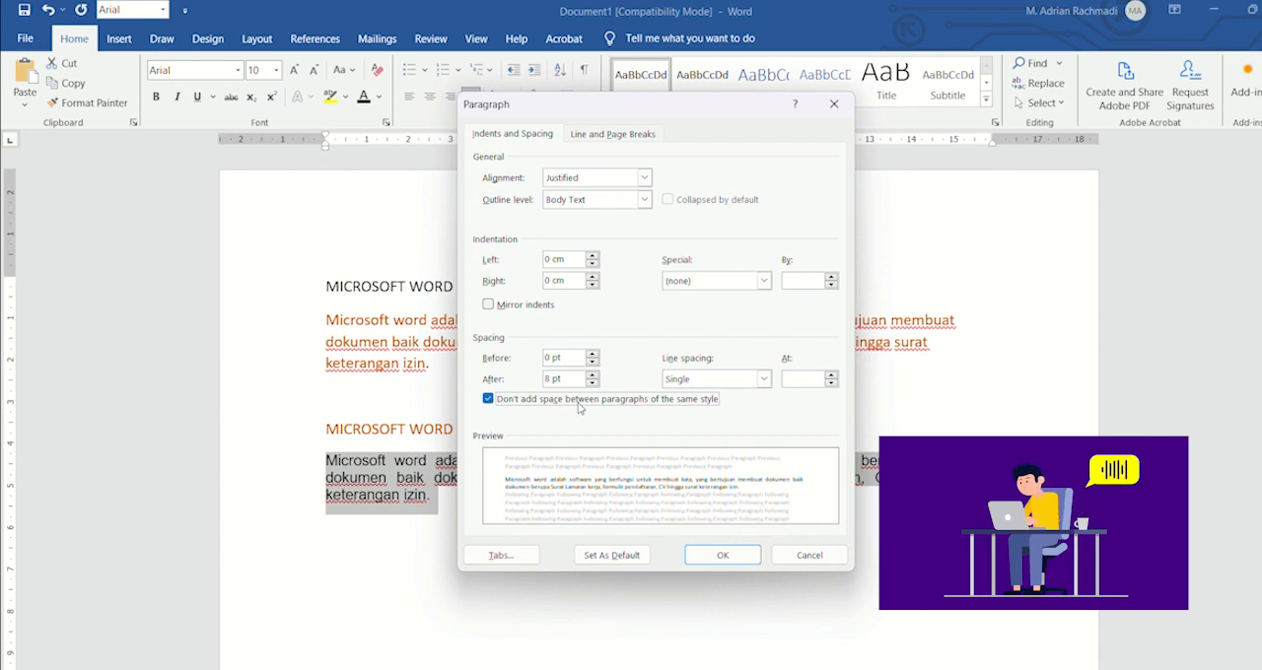
click(579, 404)
click(579, 404)
click(580, 404)
click(579, 405)
click(580, 404)
click(579, 404)
click(580, 404)
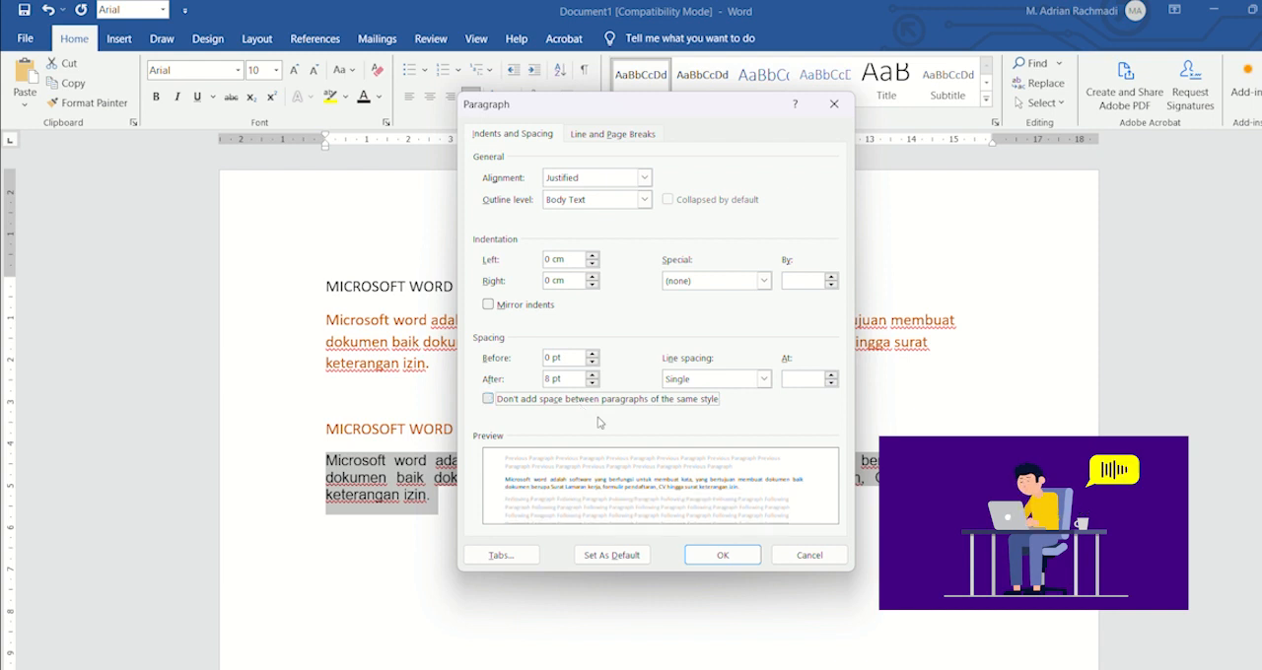
click(724, 555)
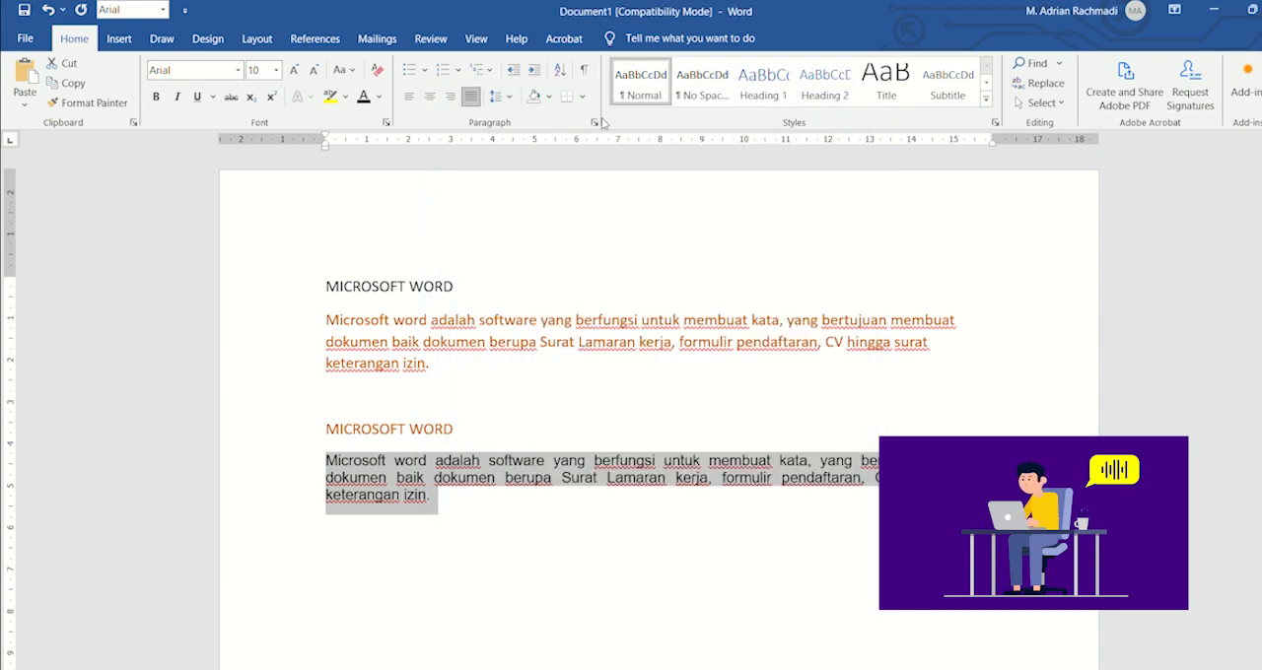
Step: Set the lower paragraph's line spacing to 1,15, and try the same spacing on the lower heading and paragraph together
click(509, 96)
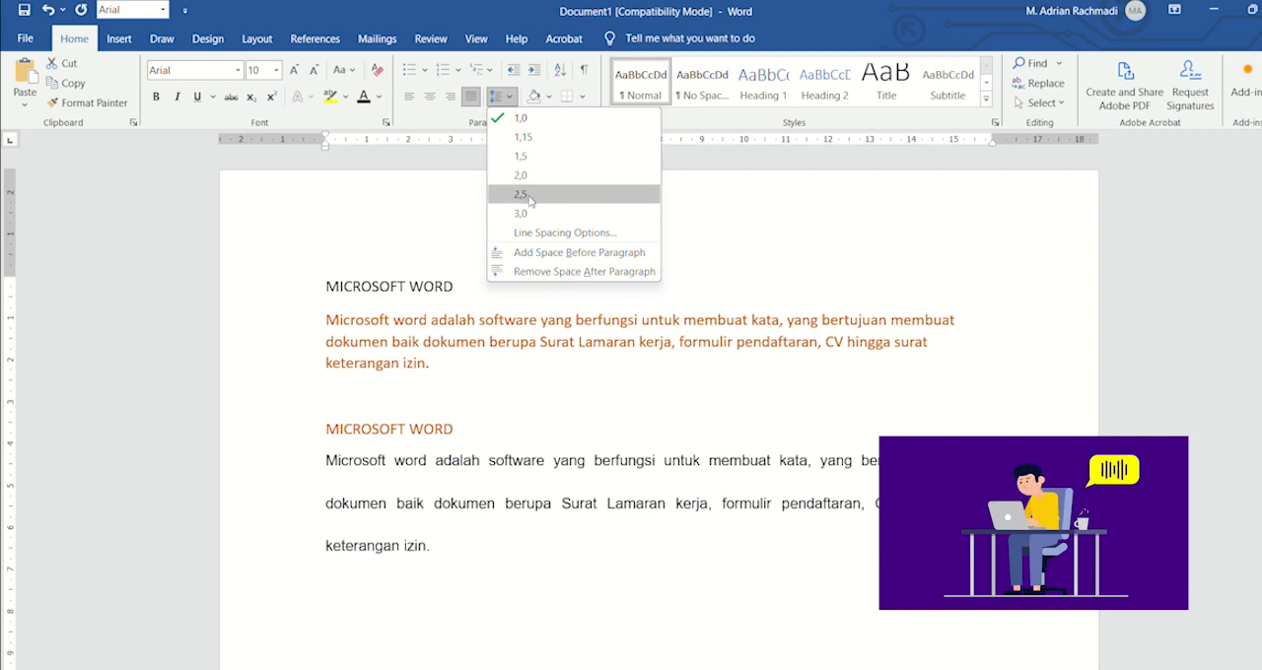
click(533, 139)
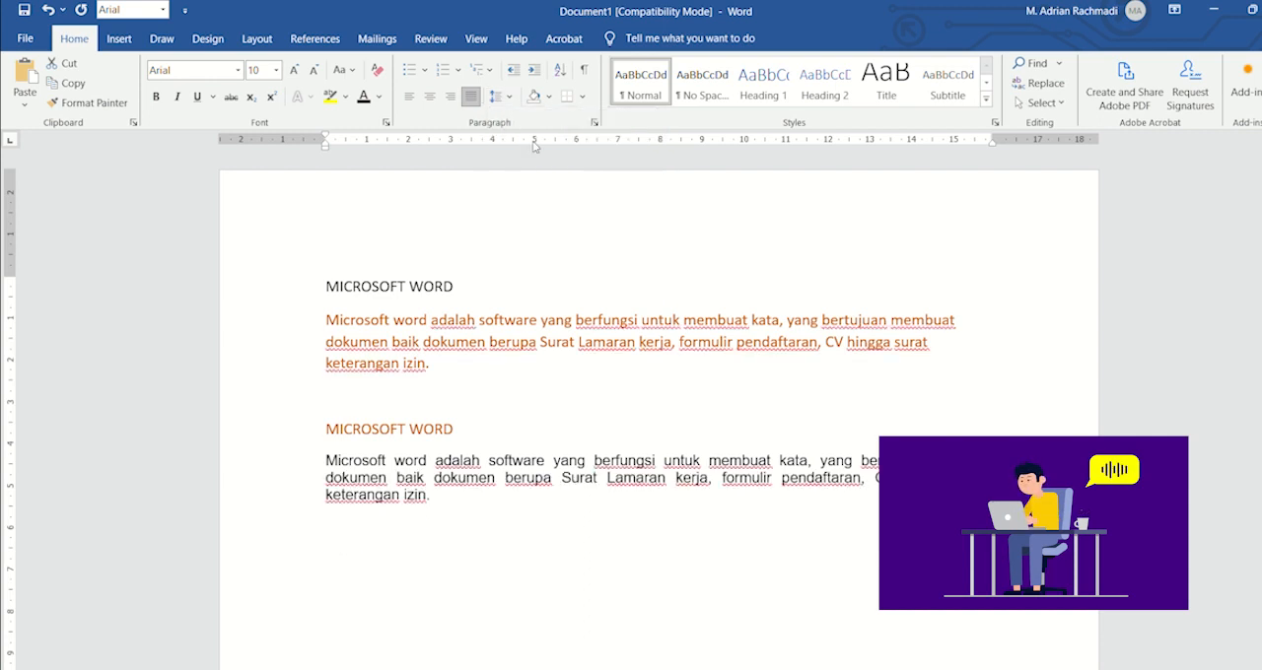
click(435, 504)
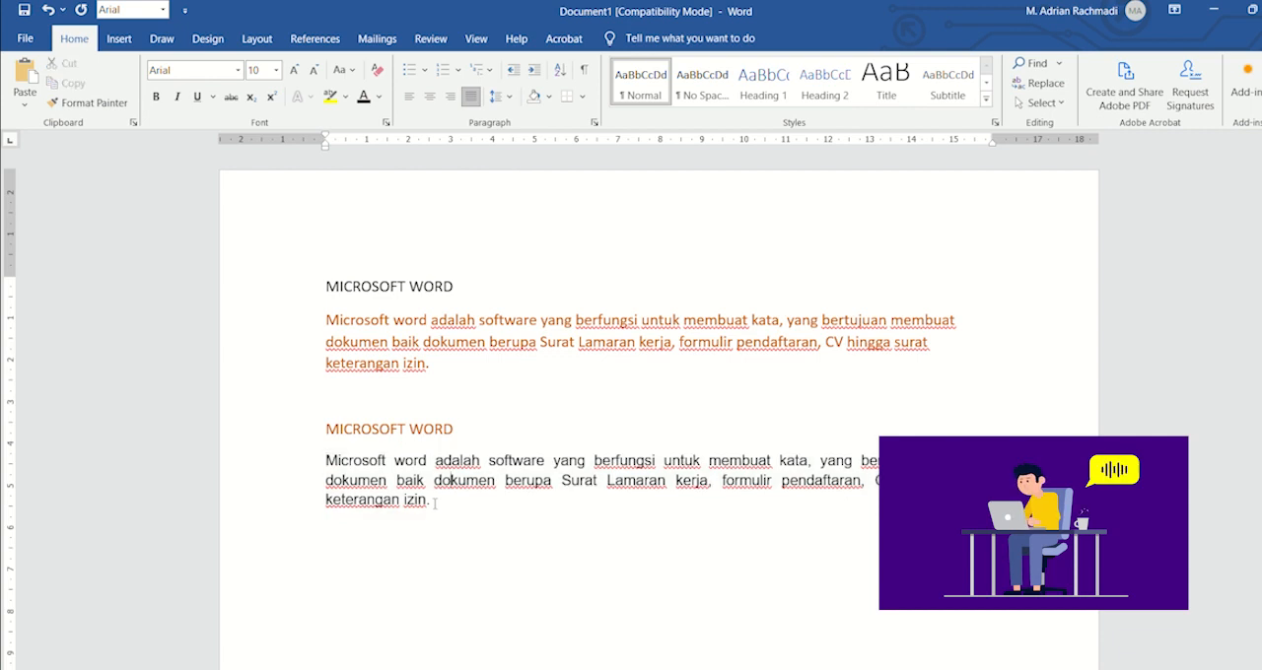
drag(433, 502, 326, 429)
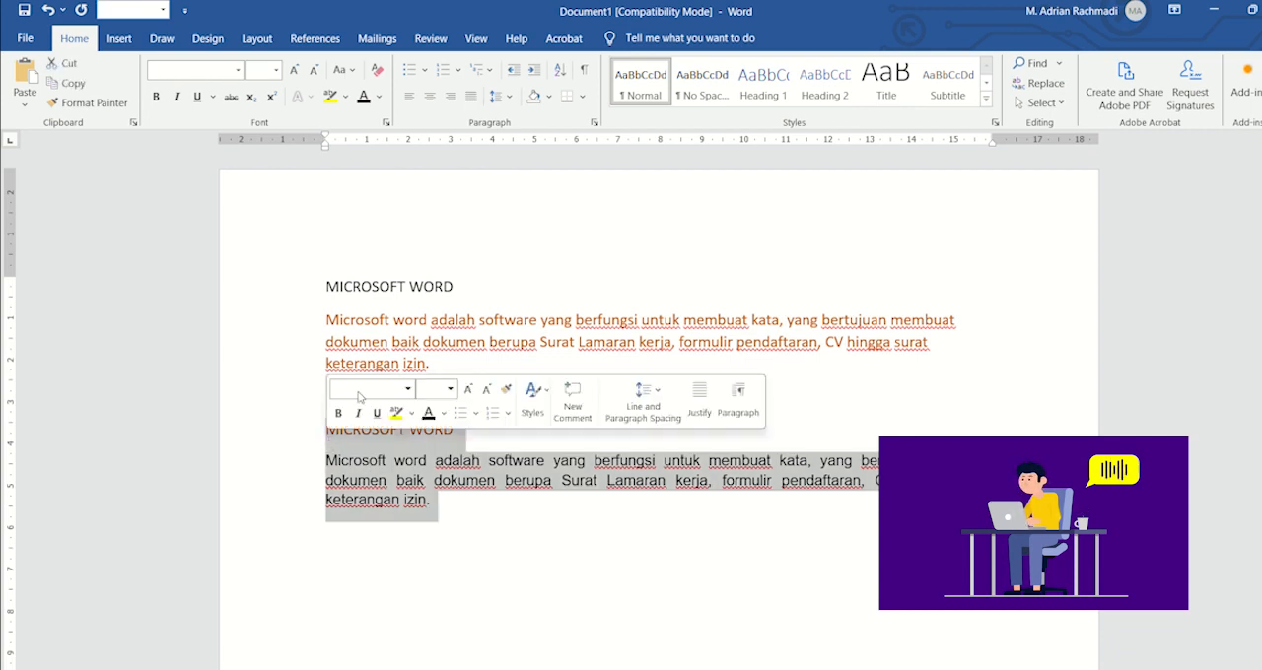
click(506, 98)
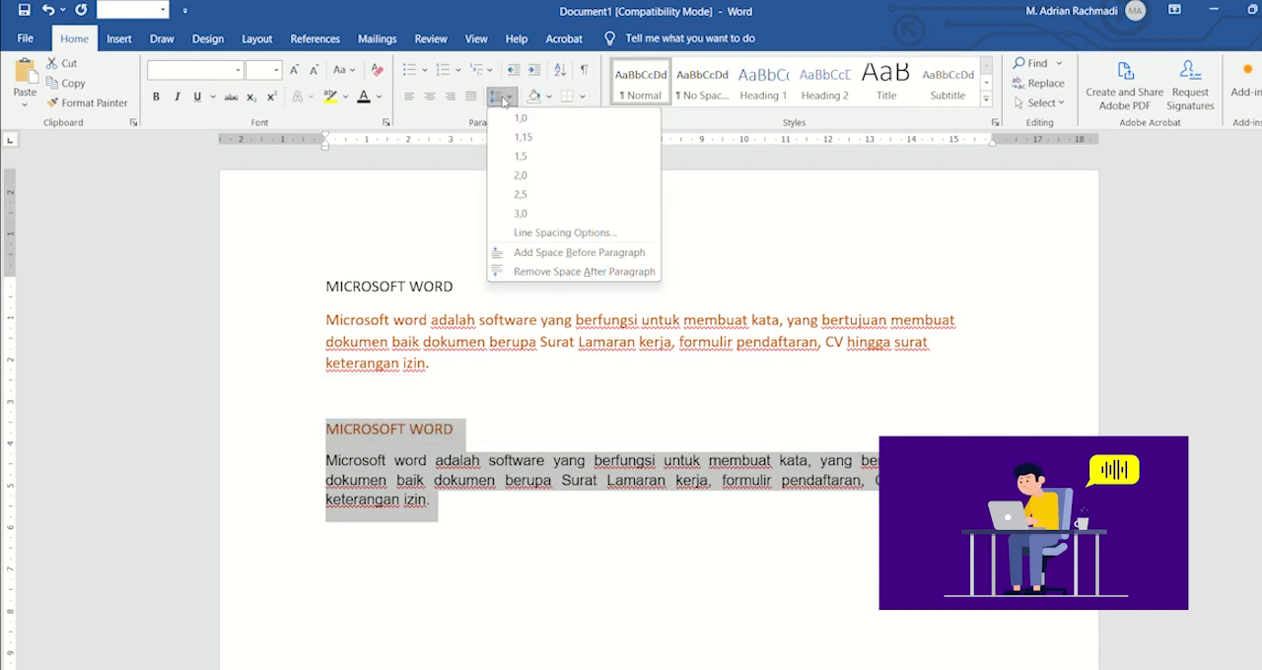
click(537, 139)
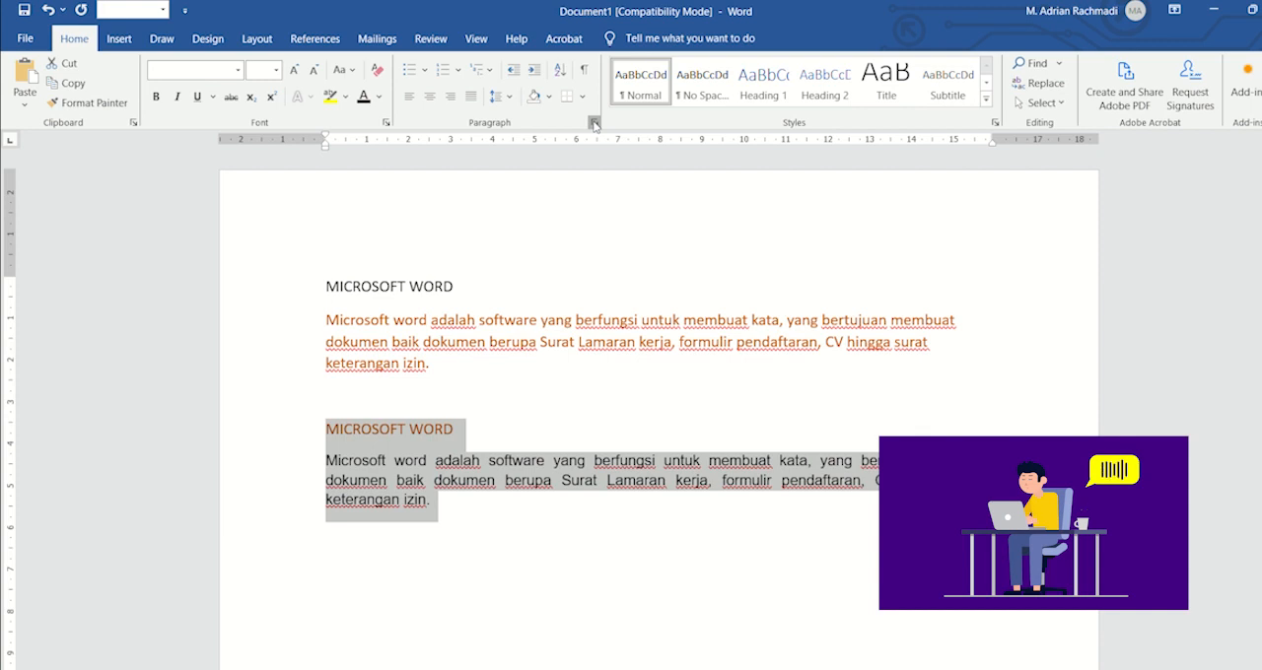
Step: Turn on "Don't add space between paragraphs of the same style" for the lower heading and paragraph, and give both all borders
click(594, 121)
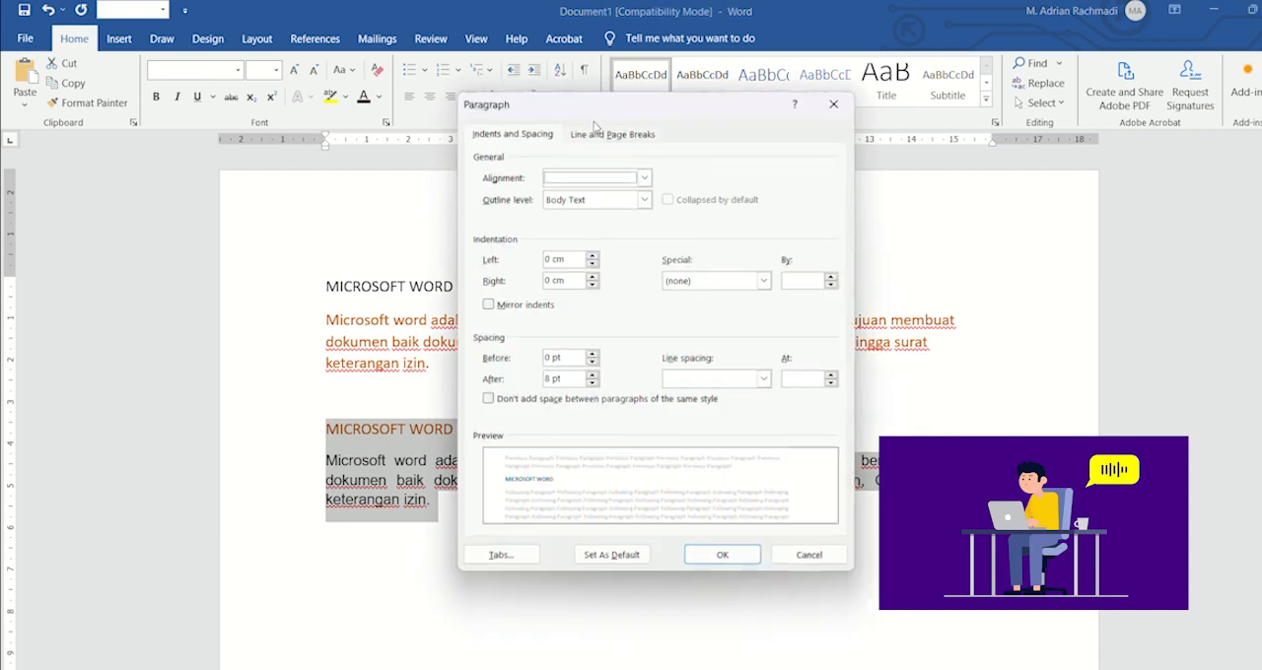
click(576, 402)
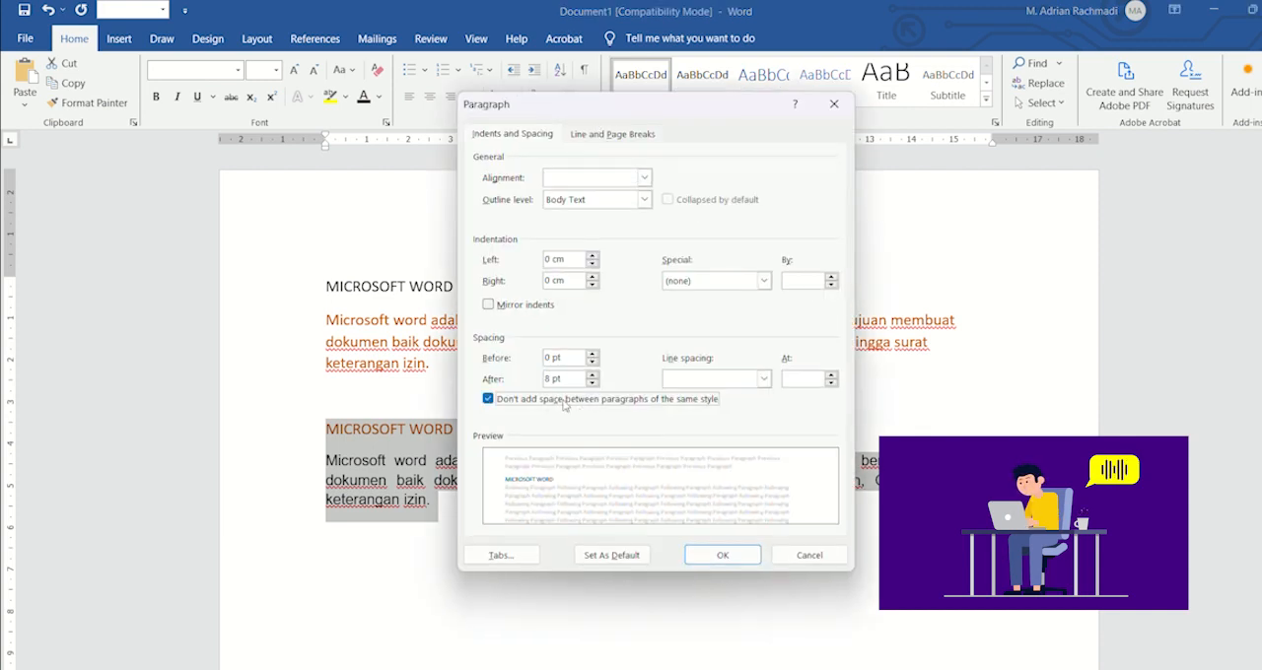
click(722, 555)
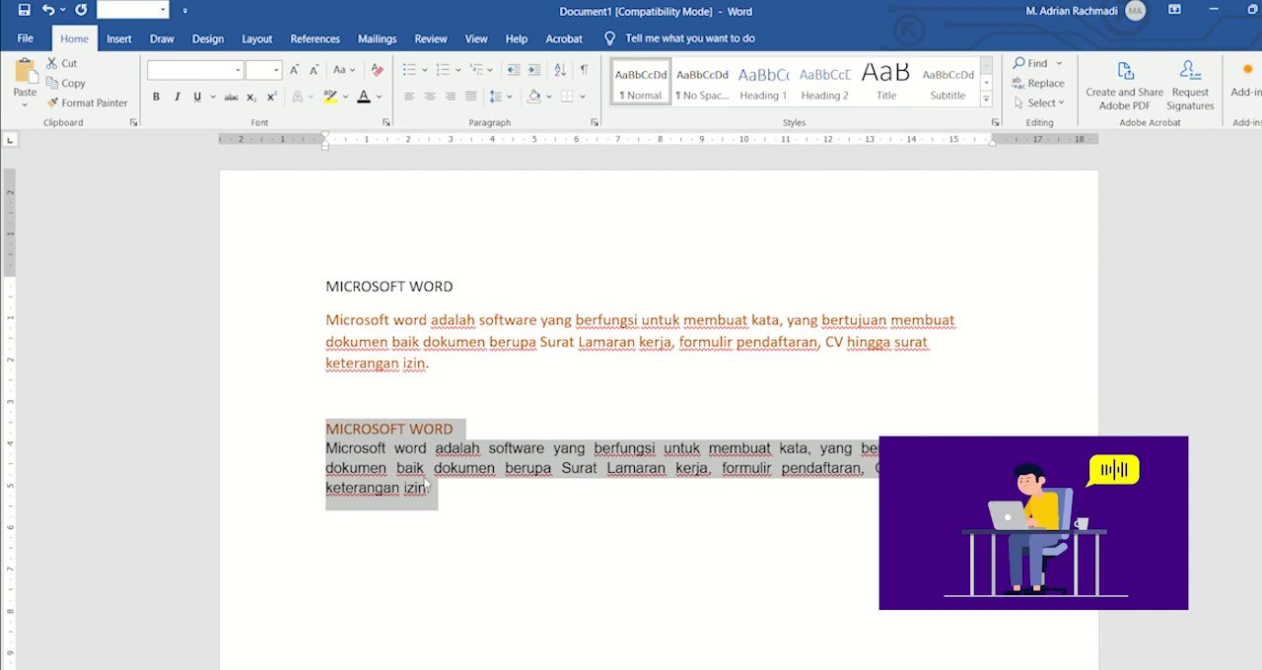
click(583, 96)
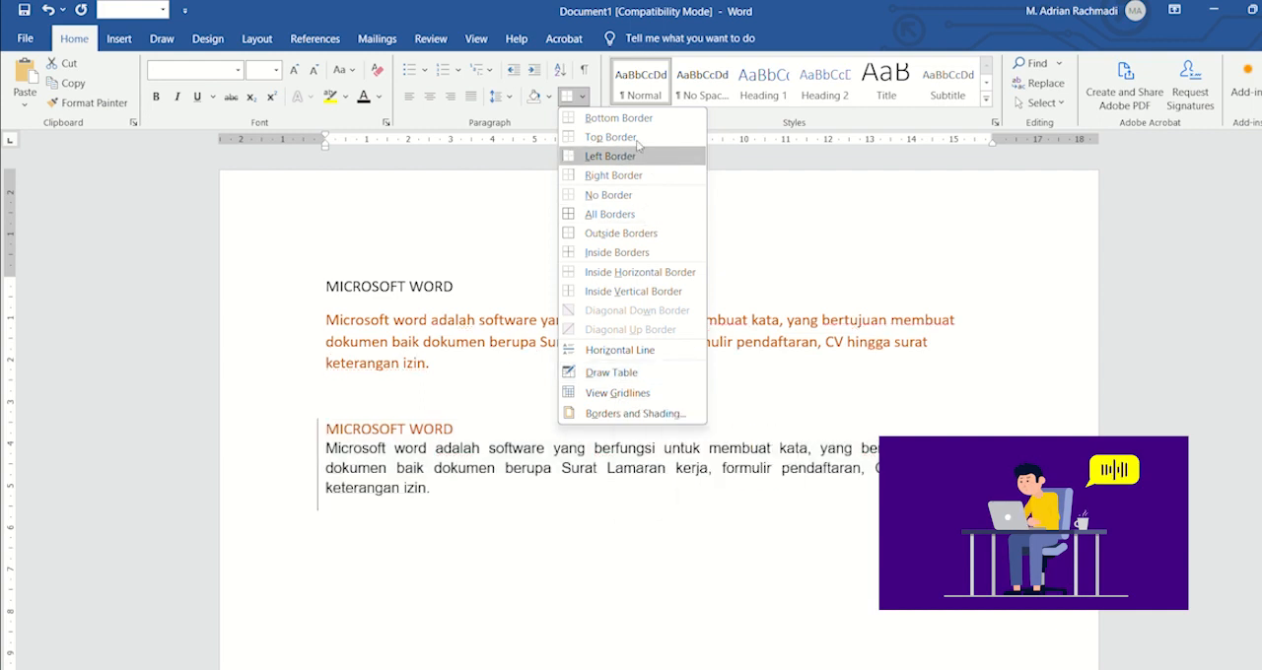
click(604, 213)
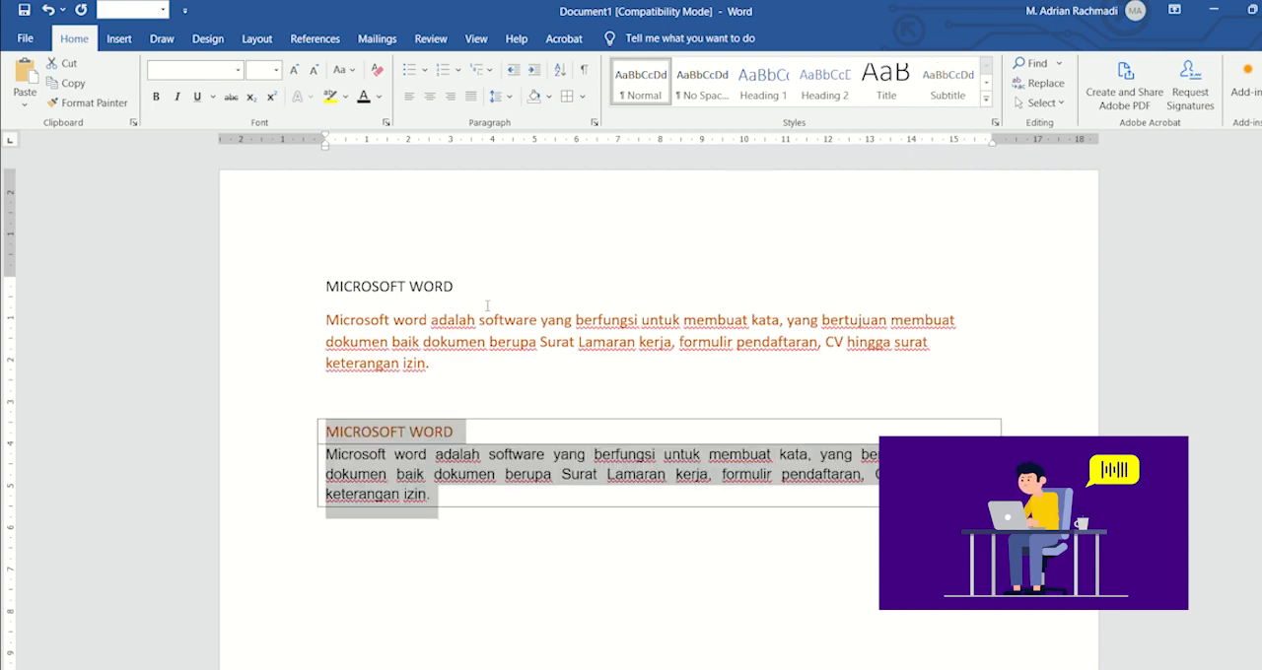
Step: Try the Intense Quote, Quote, Strong, Intense Emphasis, Emphasis and Subtle Emphasis styles on the lower heading and paragraph
click(985, 96)
click(985, 86)
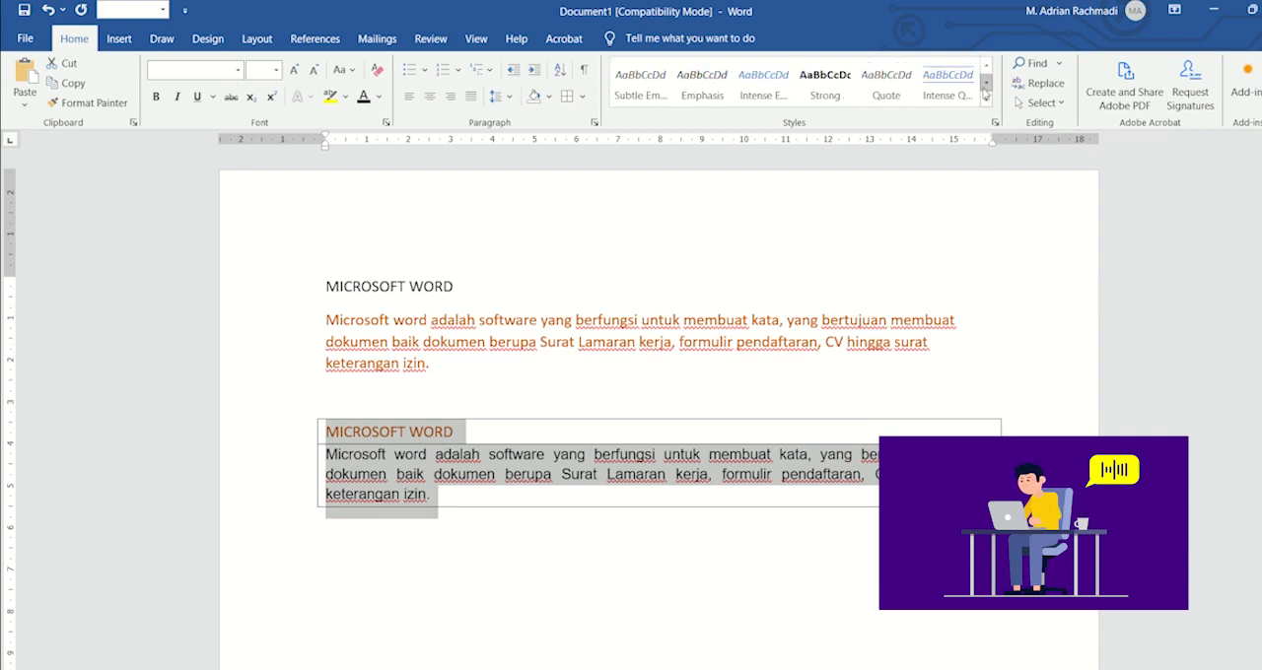
click(949, 85)
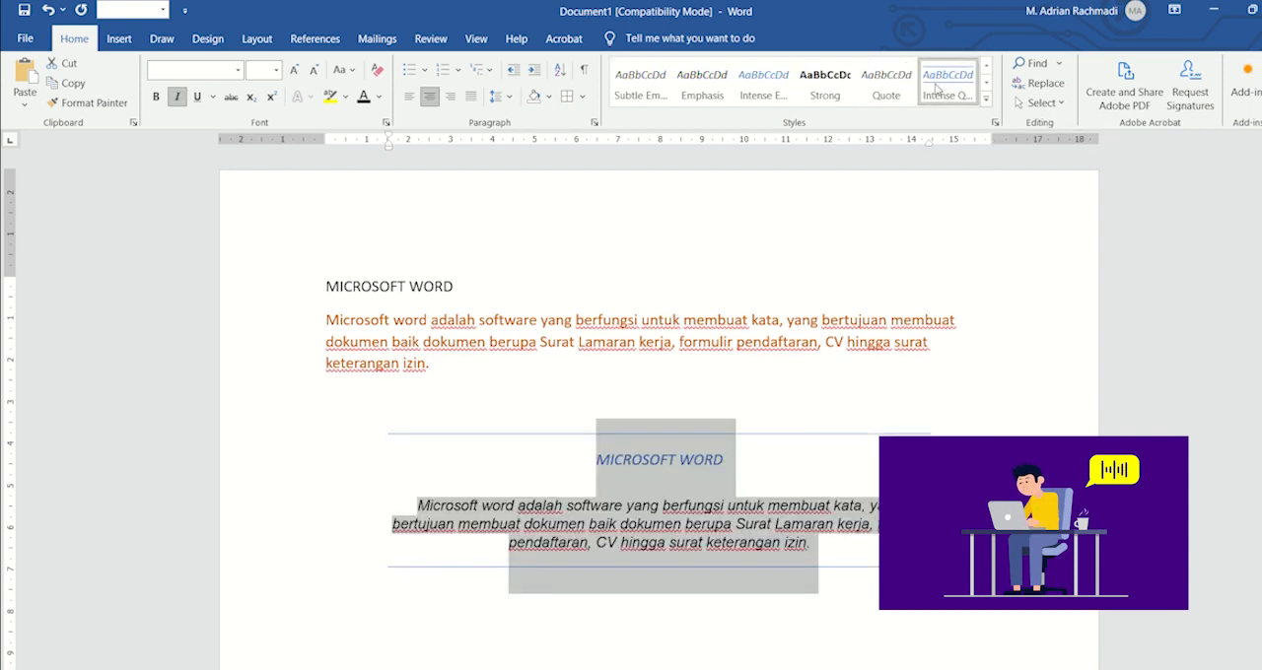
click(815, 94)
click(773, 95)
click(701, 91)
click(661, 96)
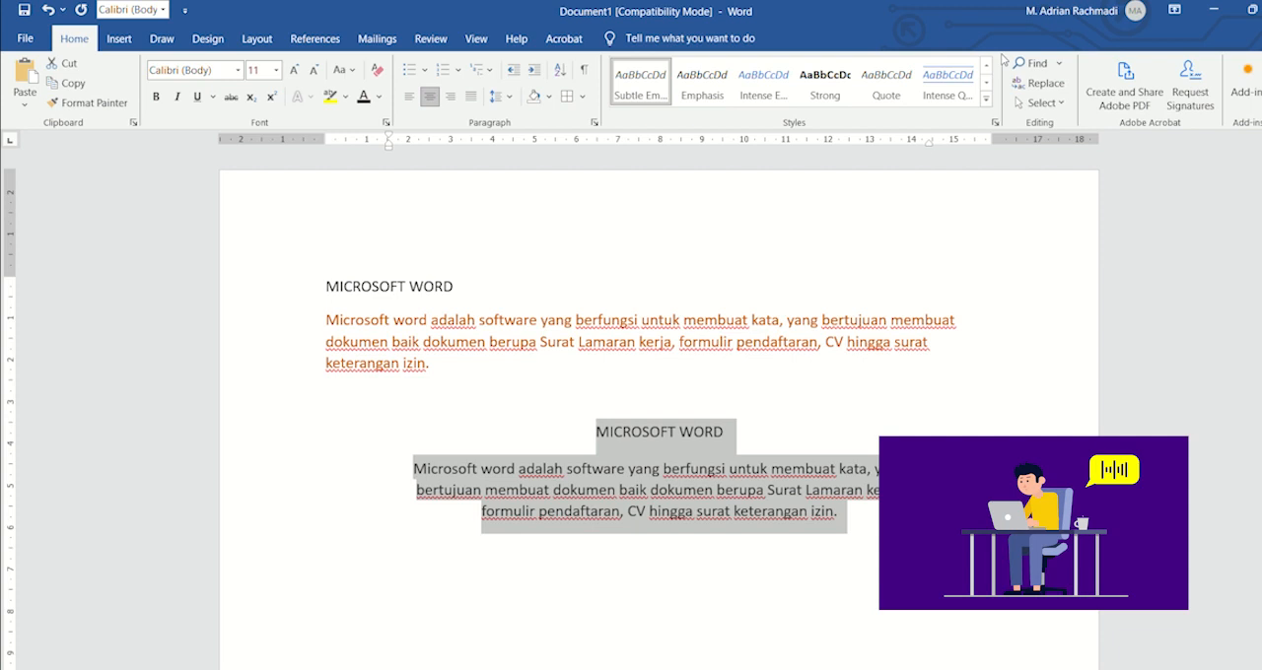
Step: Apply the Book Title and Normal styles to the lower heading and paragraph, trying No Spacing before Normal
click(987, 66)
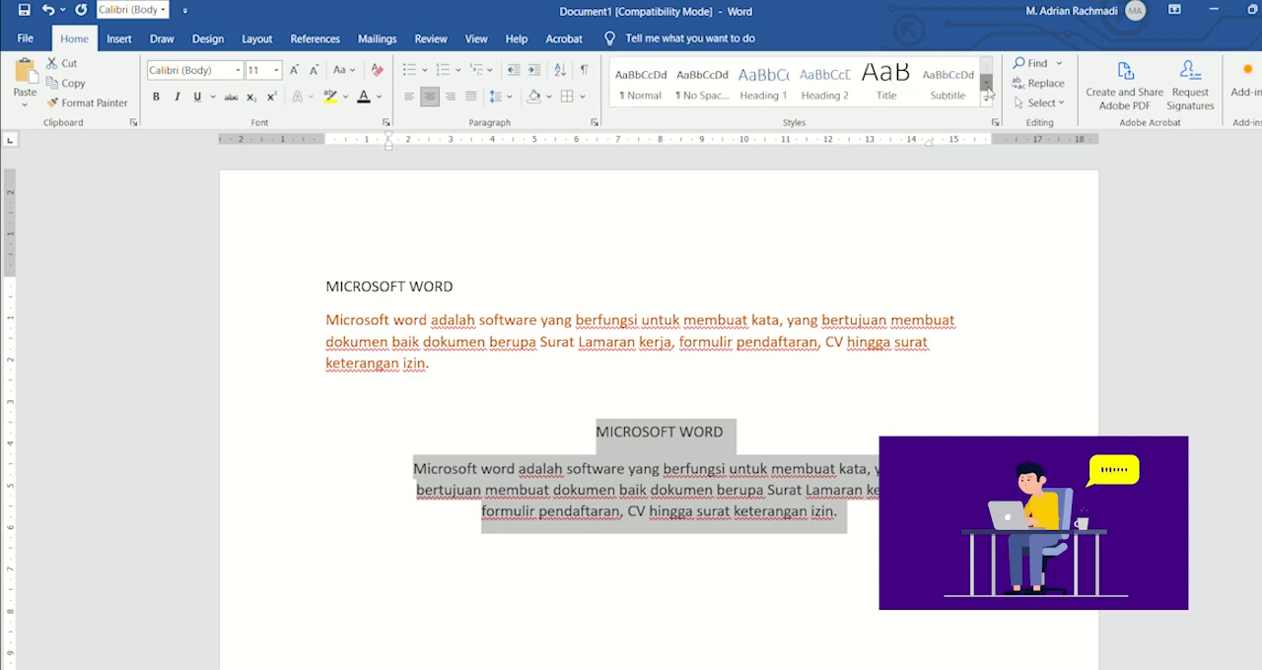
click(986, 85)
click(987, 85)
click(764, 85)
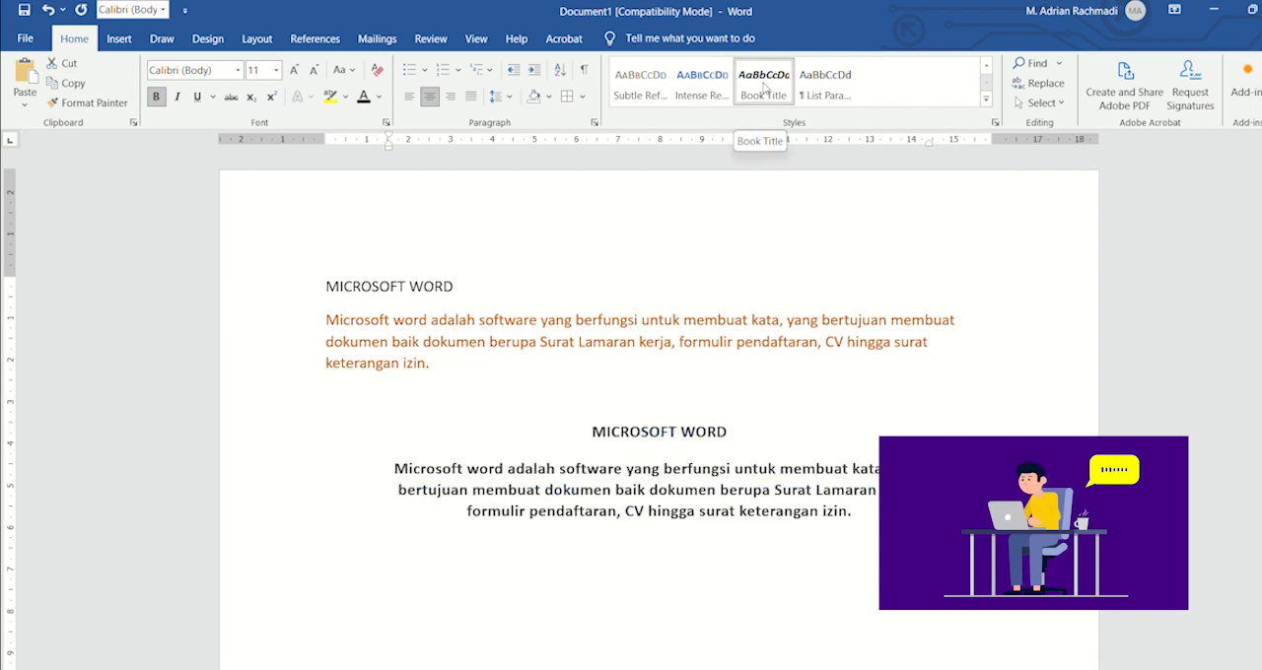
click(987, 65)
click(987, 65)
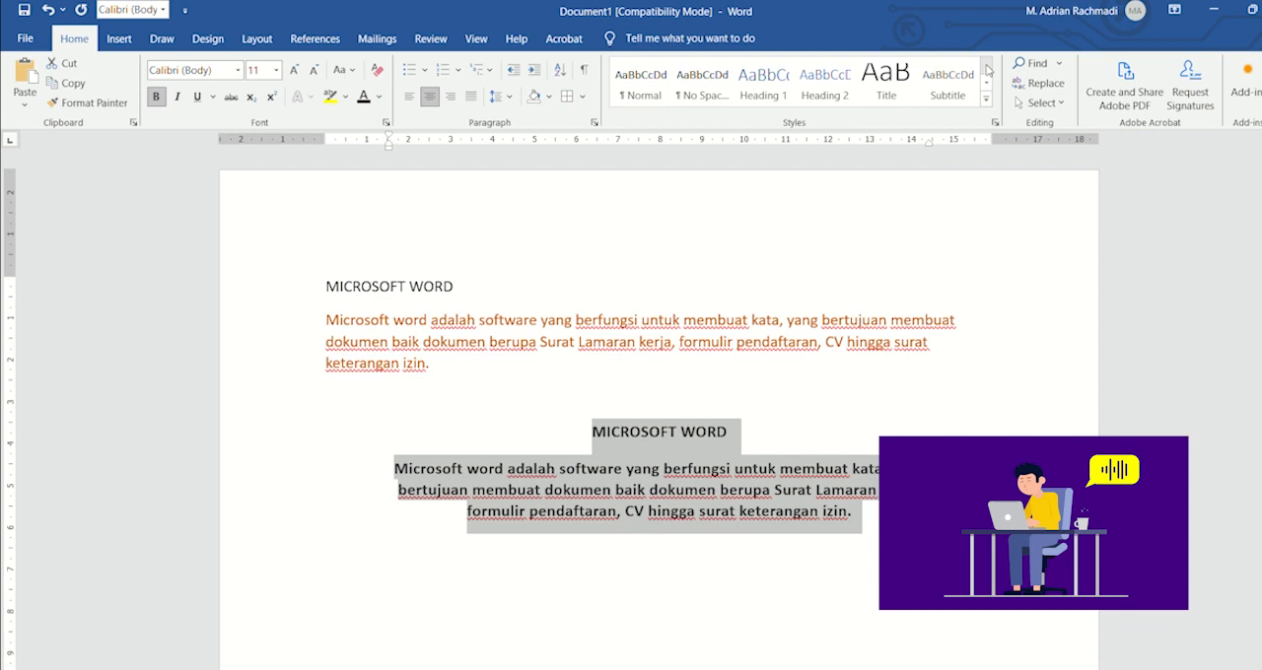
click(698, 95)
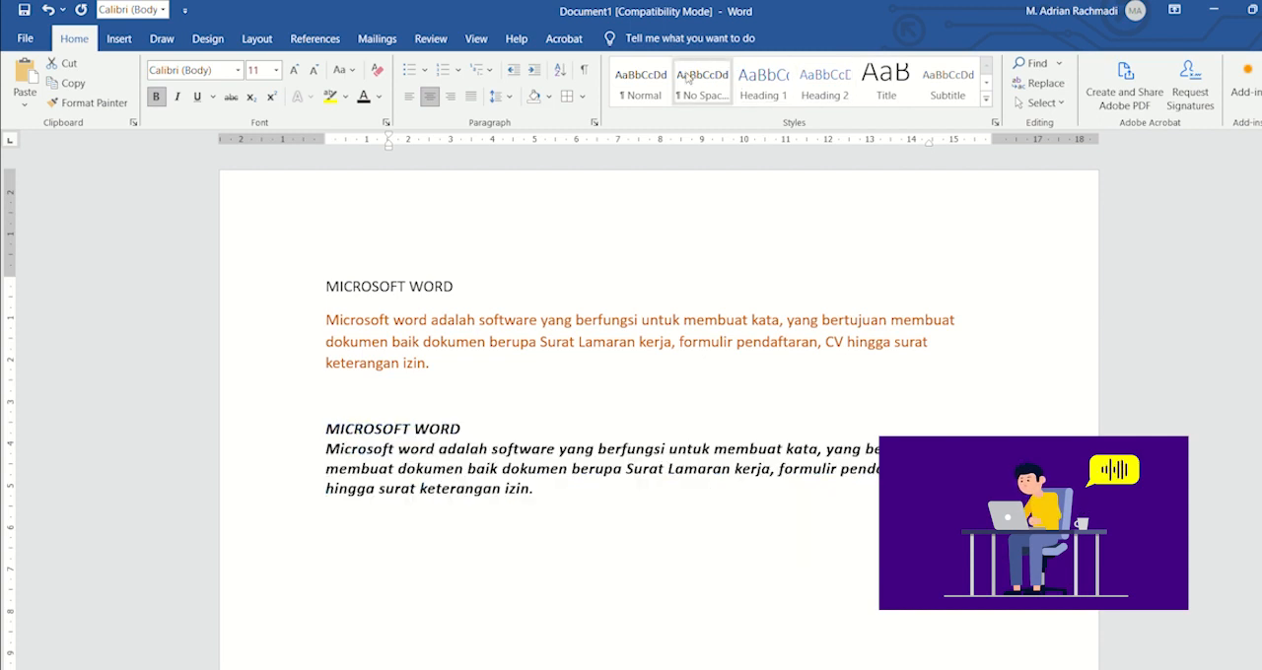
click(653, 88)
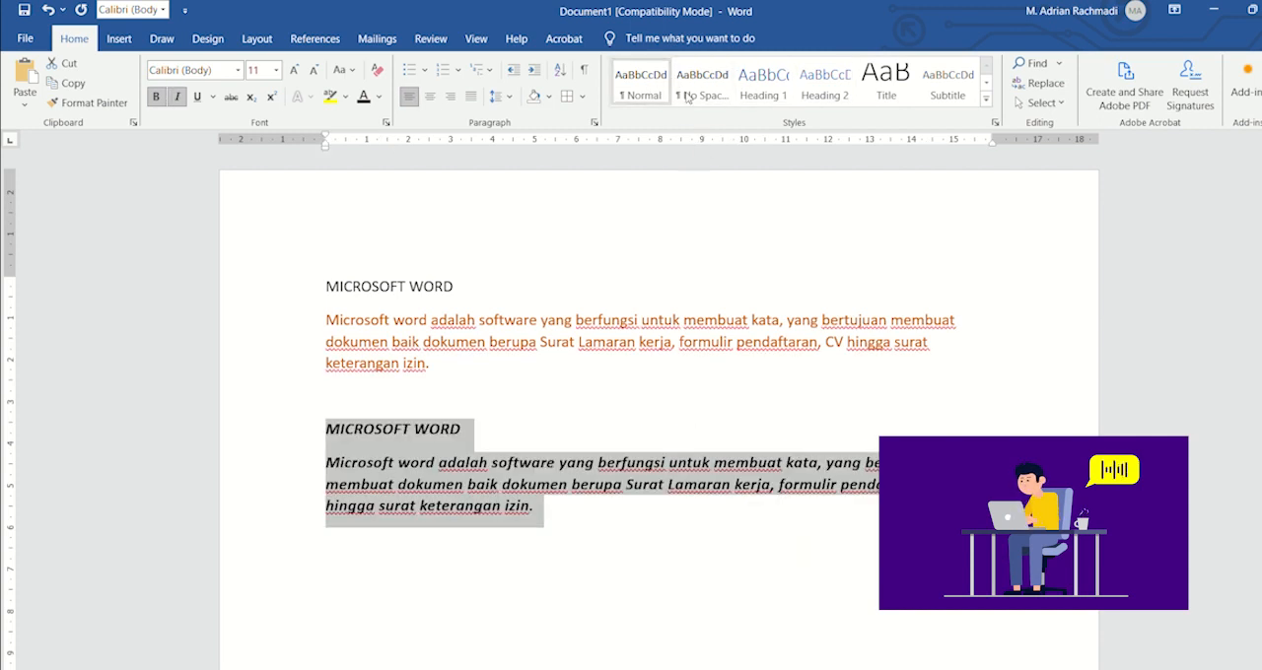
Step: Open the full styles list and try the Heading 1, Heading 2 and Title styles on the lower heading and paragraph
click(993, 120)
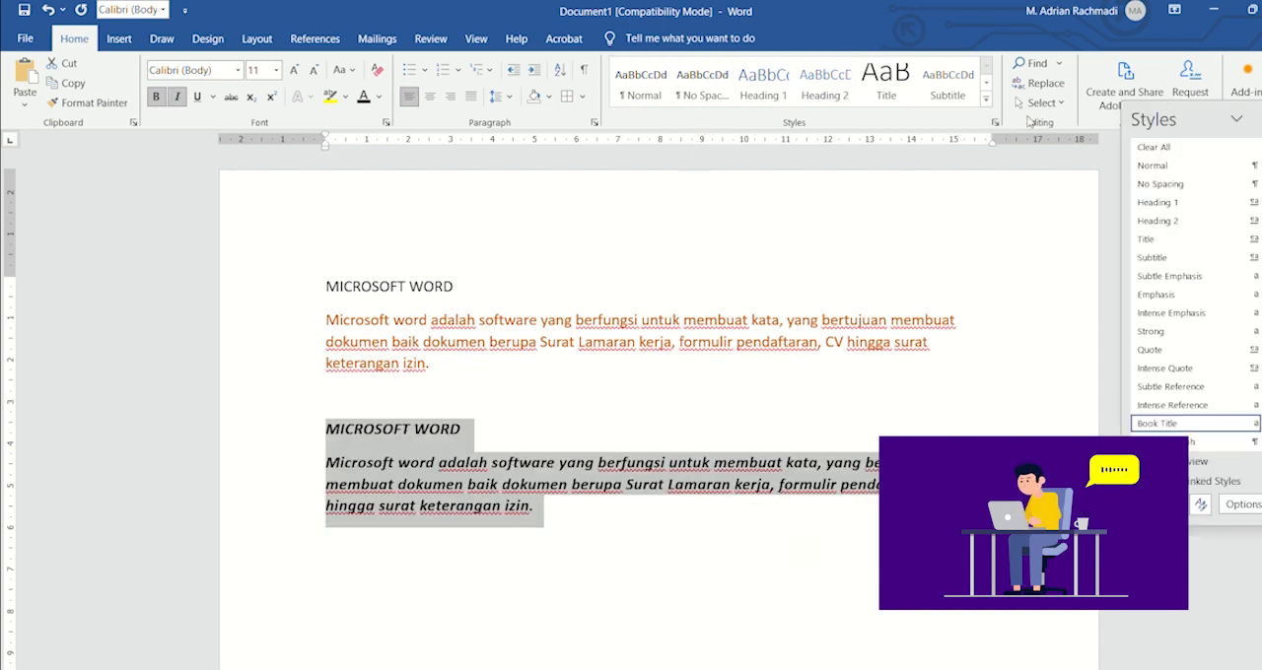
click(1173, 209)
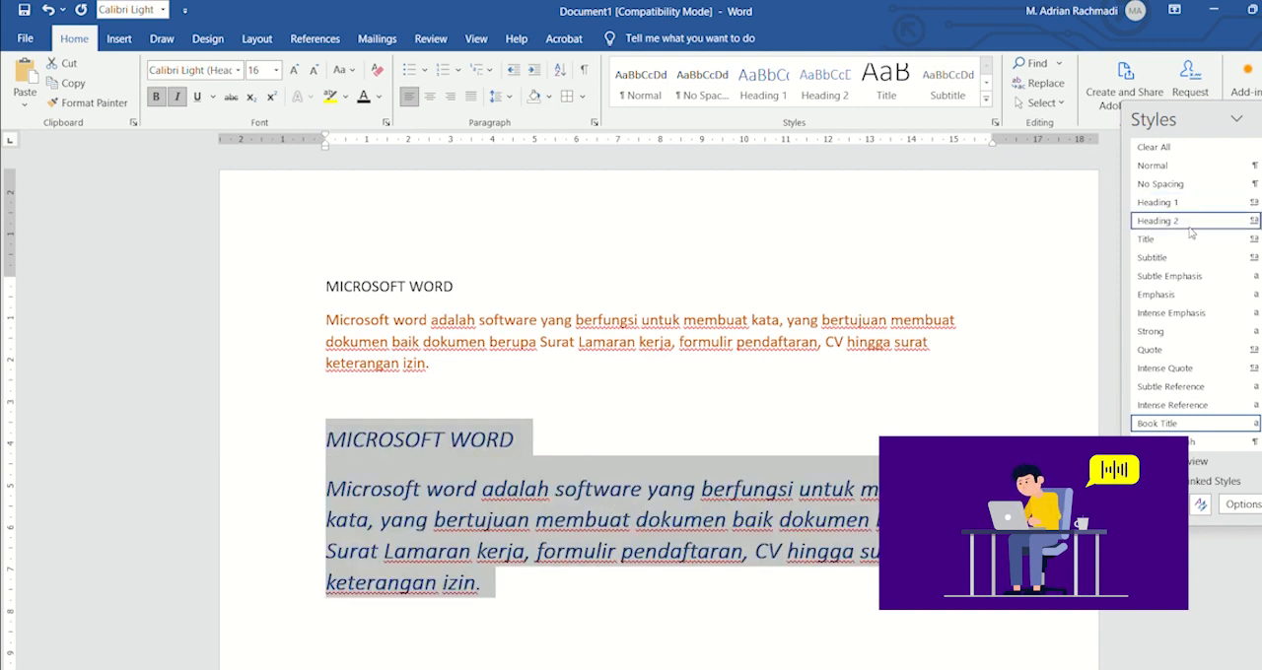
click(1183, 223)
click(1185, 263)
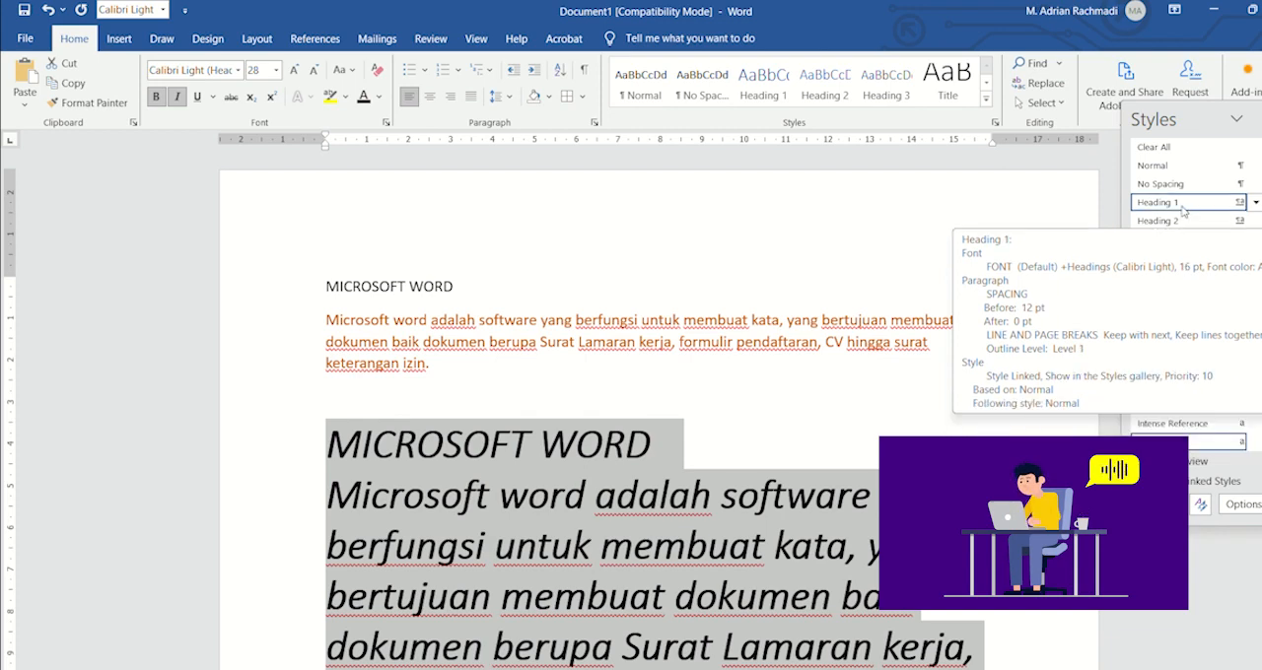
click(1161, 276)
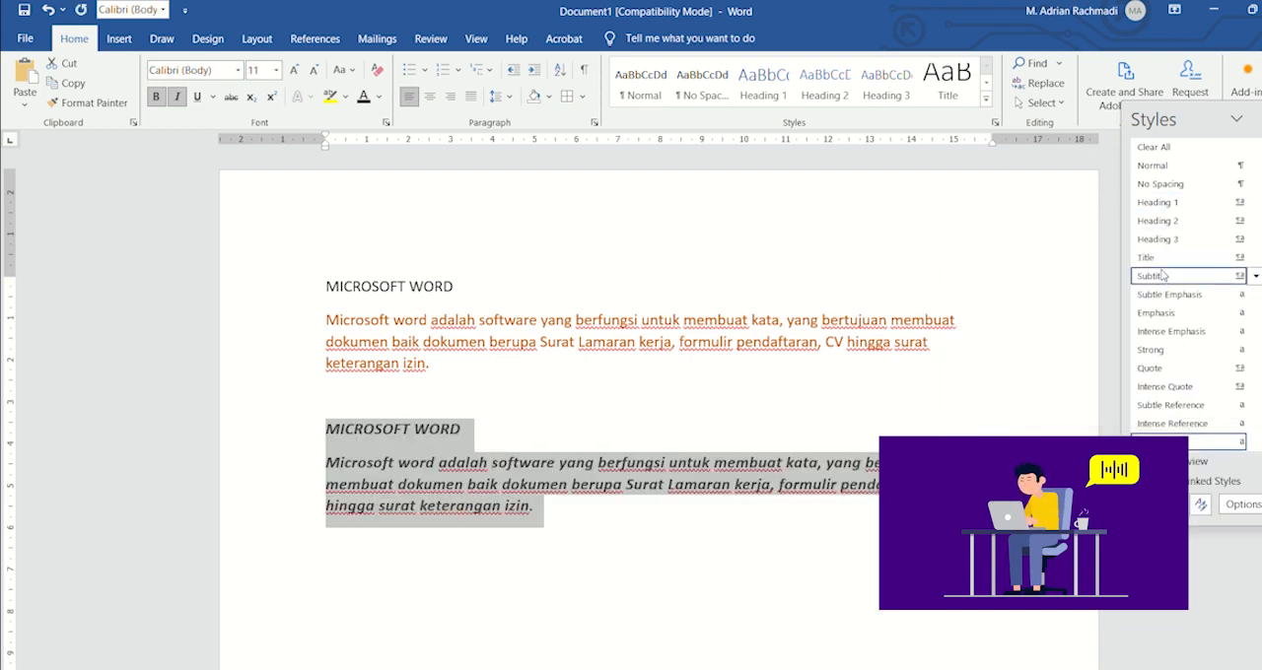
click(1163, 259)
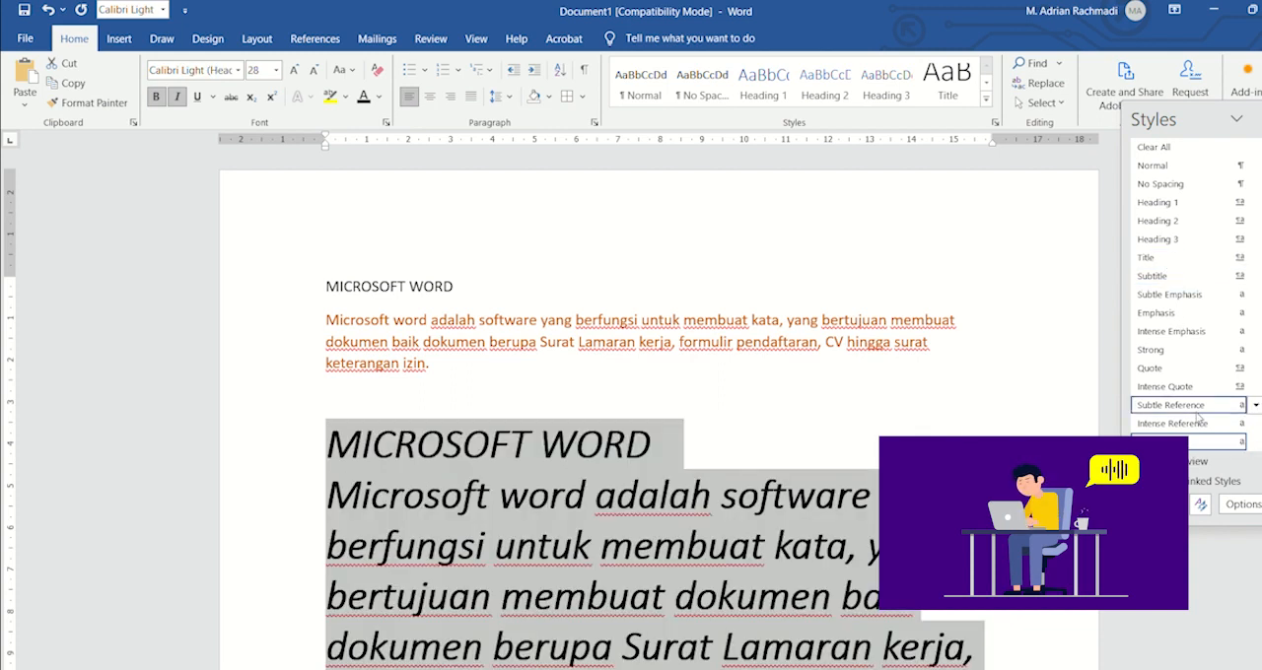
Step: Turn on style previews in the full styles list and return the lower text to Normal after trying Intense Quote and Quote; close the list
click(1142, 462)
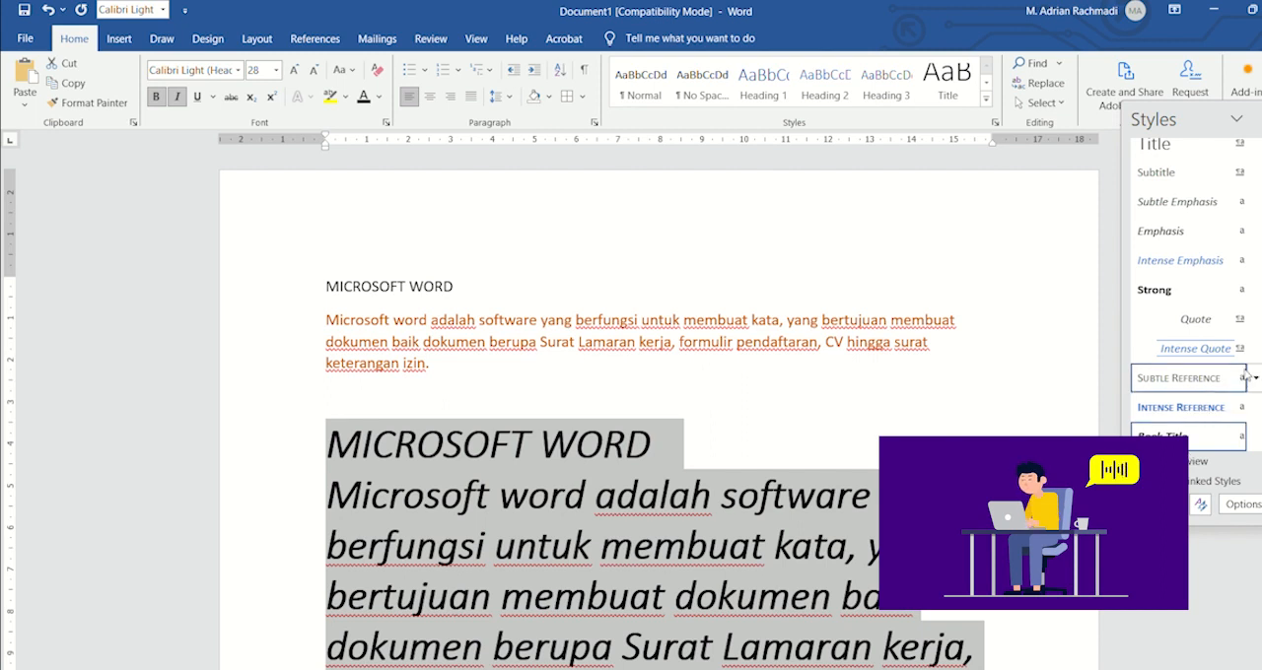
click(1221, 350)
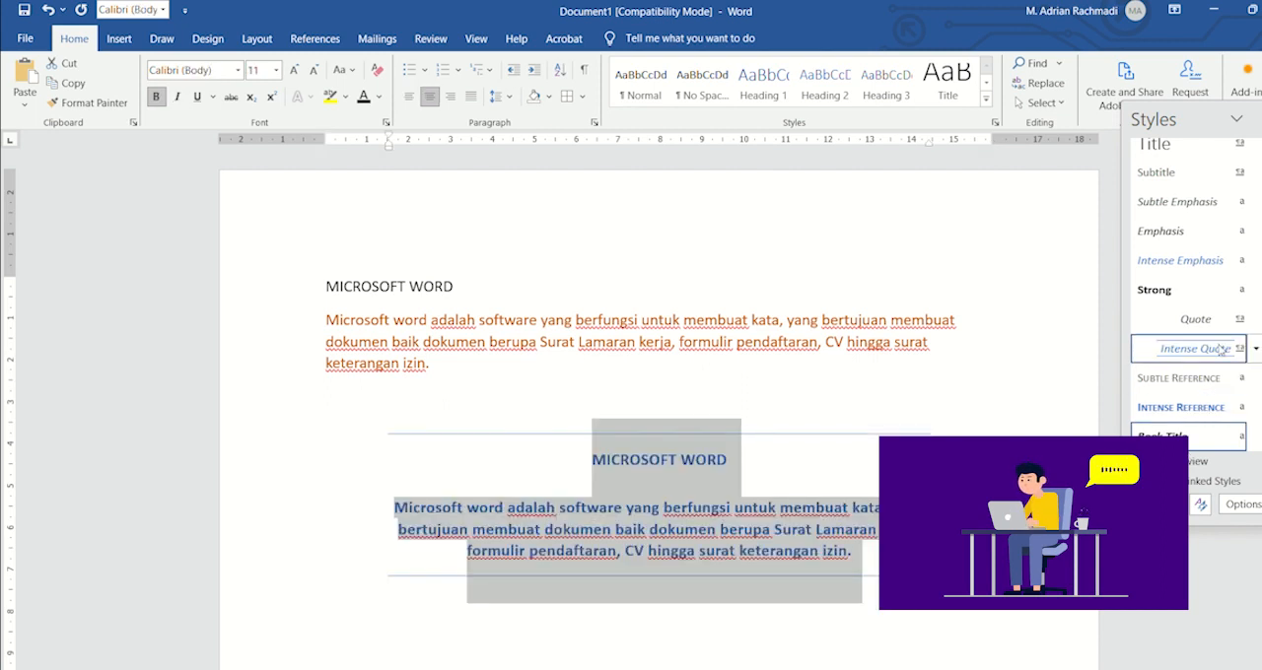
click(1196, 318)
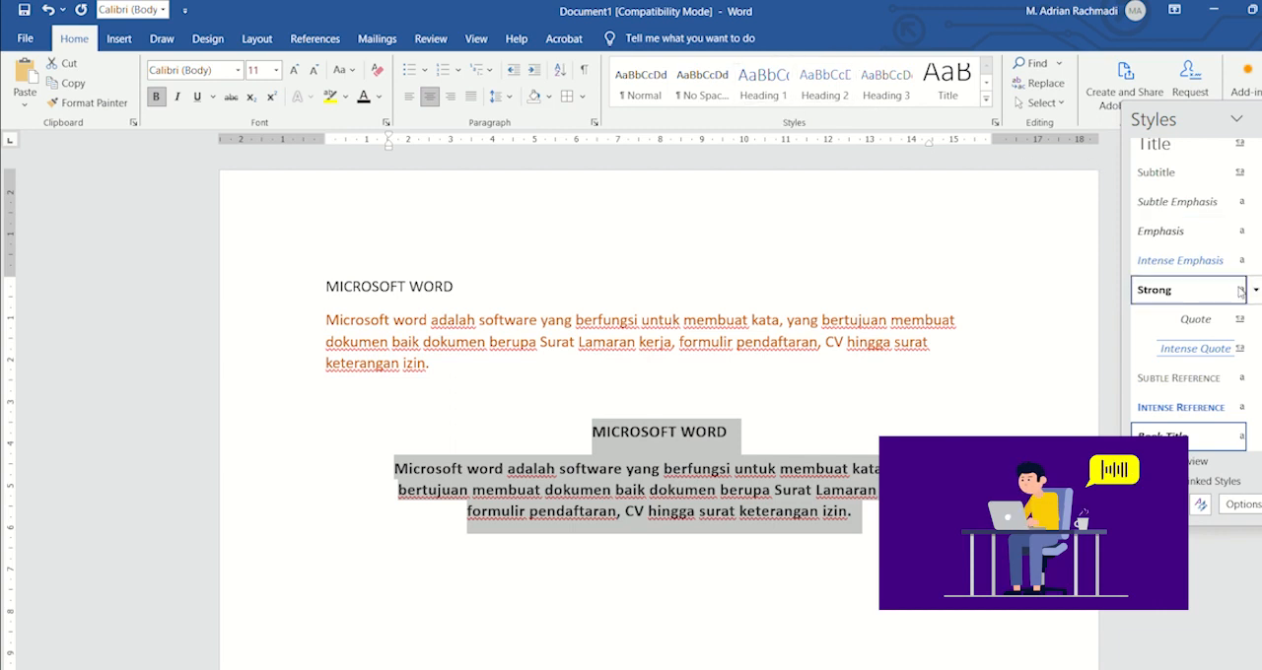
scroll(1189, 296, up, 5)
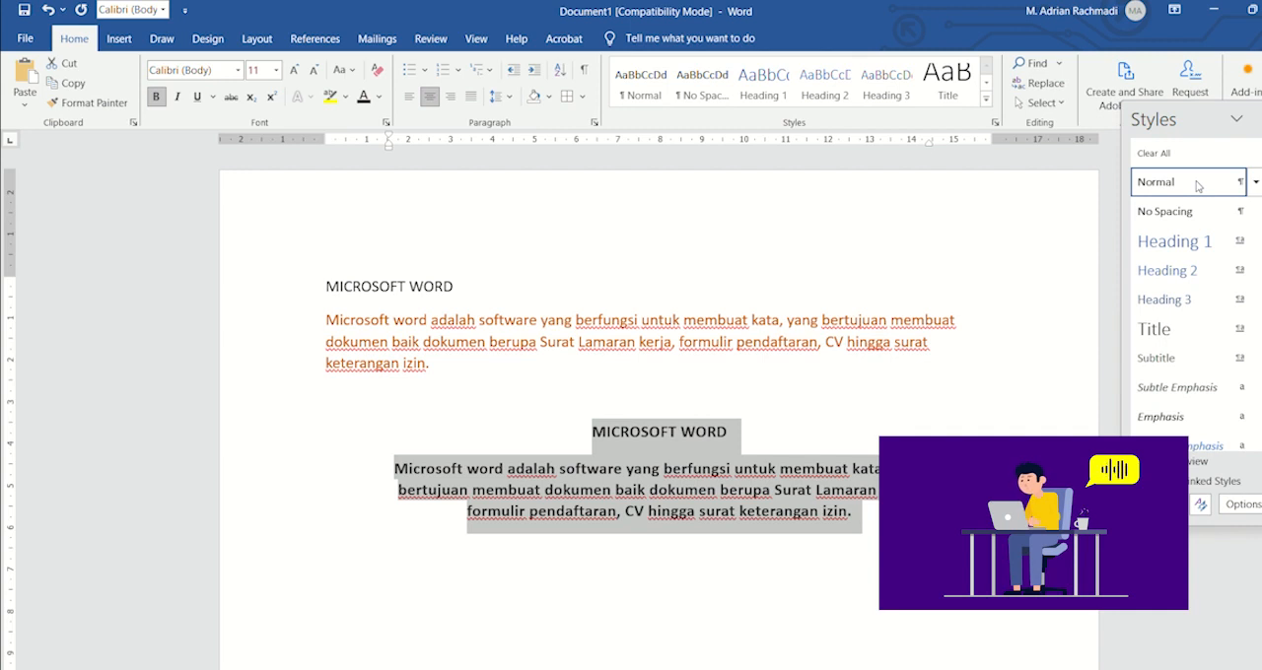
key(ctrl+i)
key(ctrl+l)
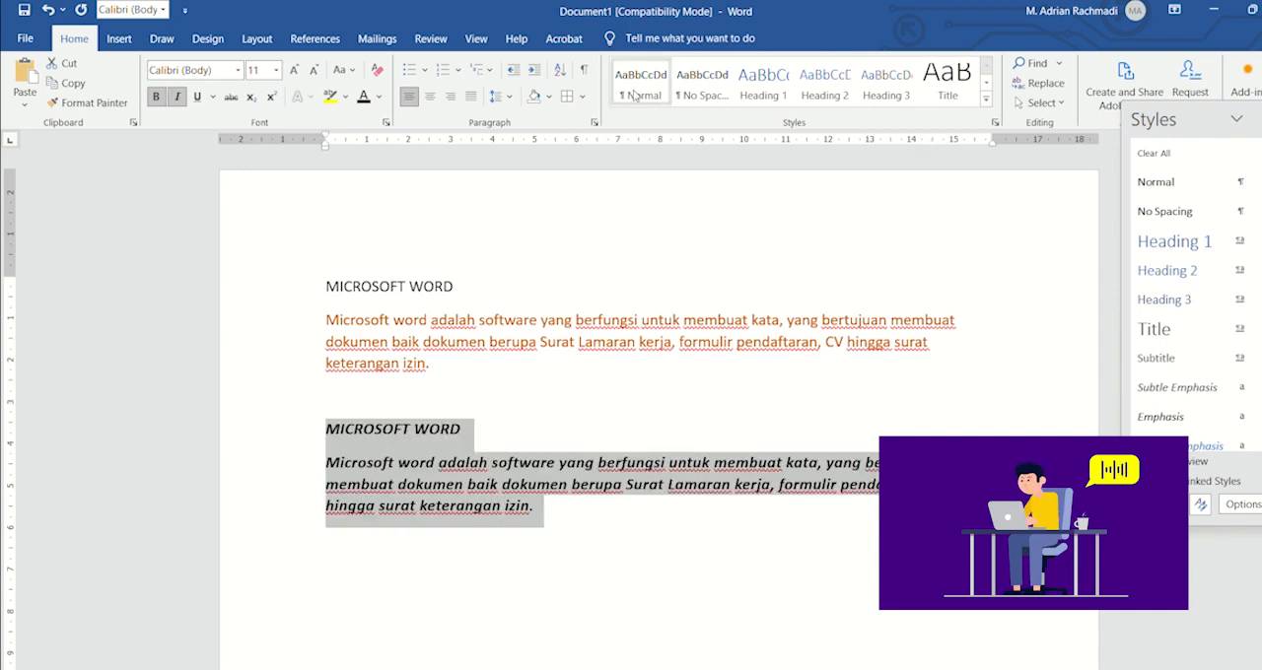
scroll(1193, 296, down, 5)
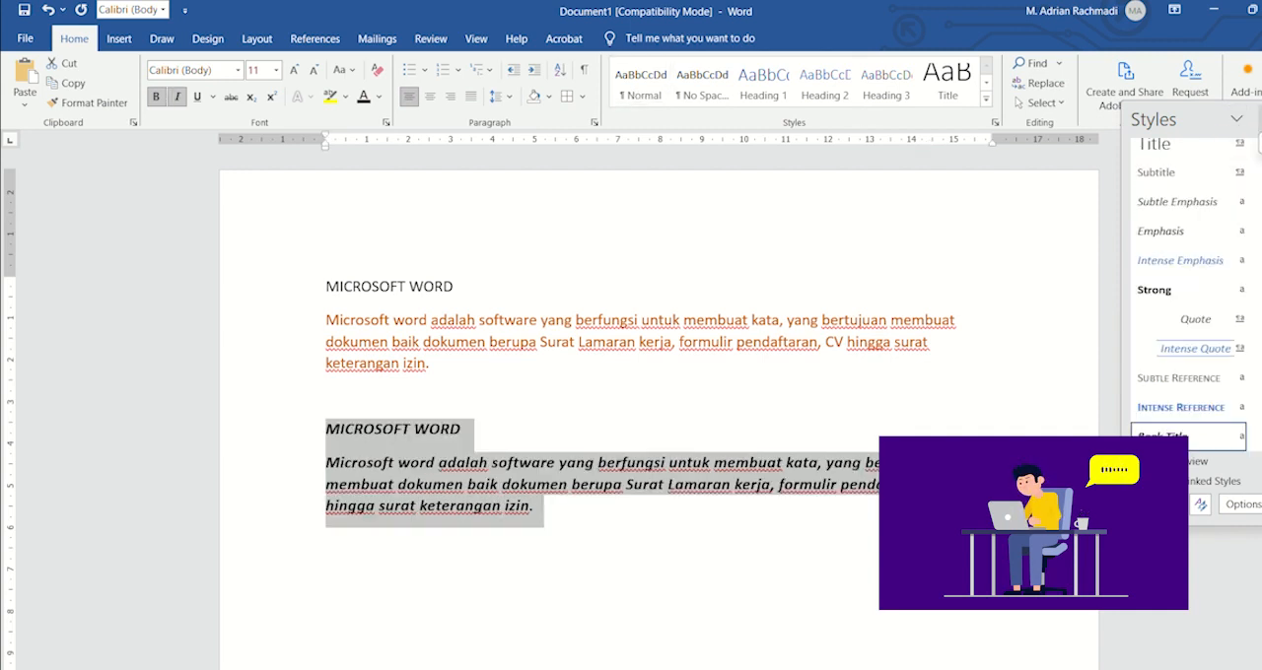
click(1258, 120)
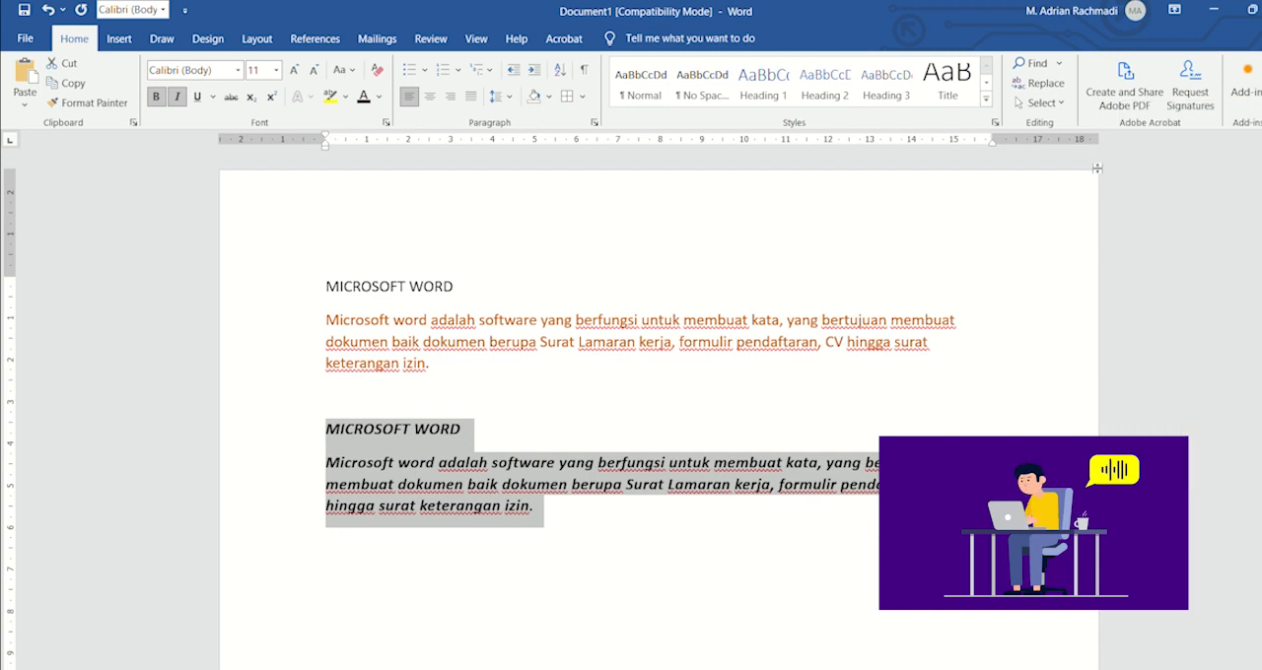